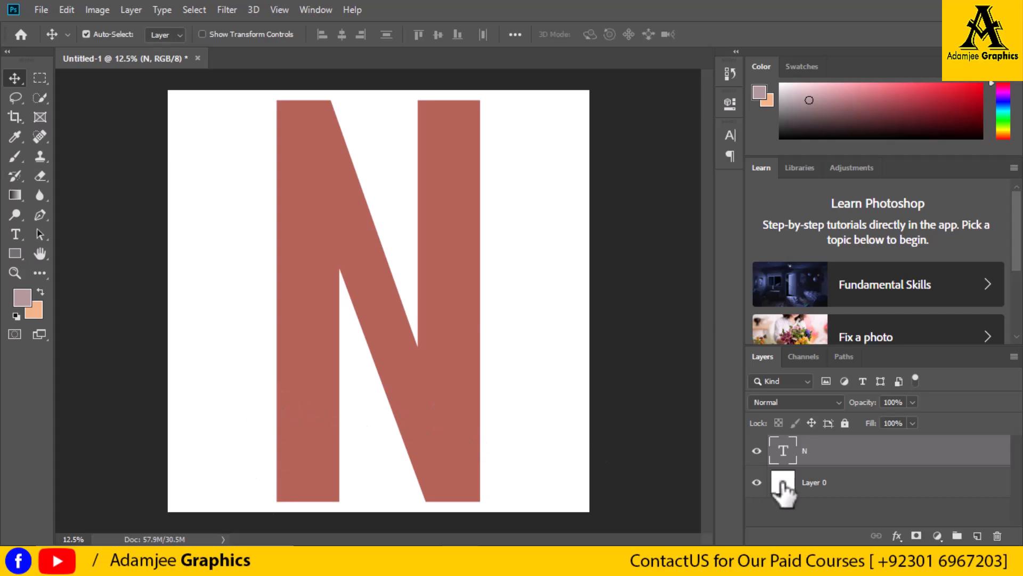
Add a drop shadow to the N text layer, plus an inner shadow with distance 36 px, choke 46% and size 125 px.
{"action": "double_click", "coordinate": [866, 466]}
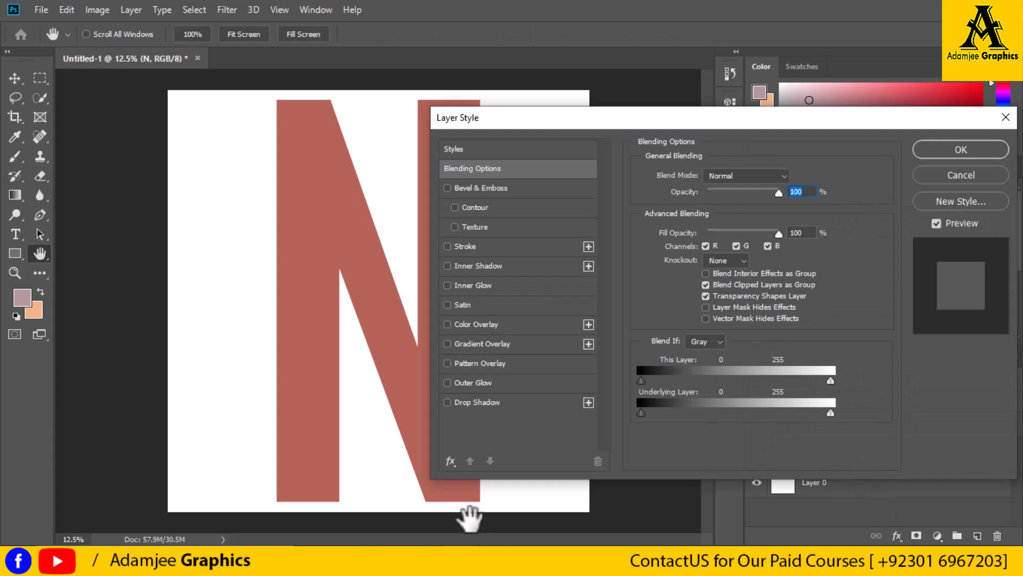
{"action": "left_click", "coordinate": [477, 401]}
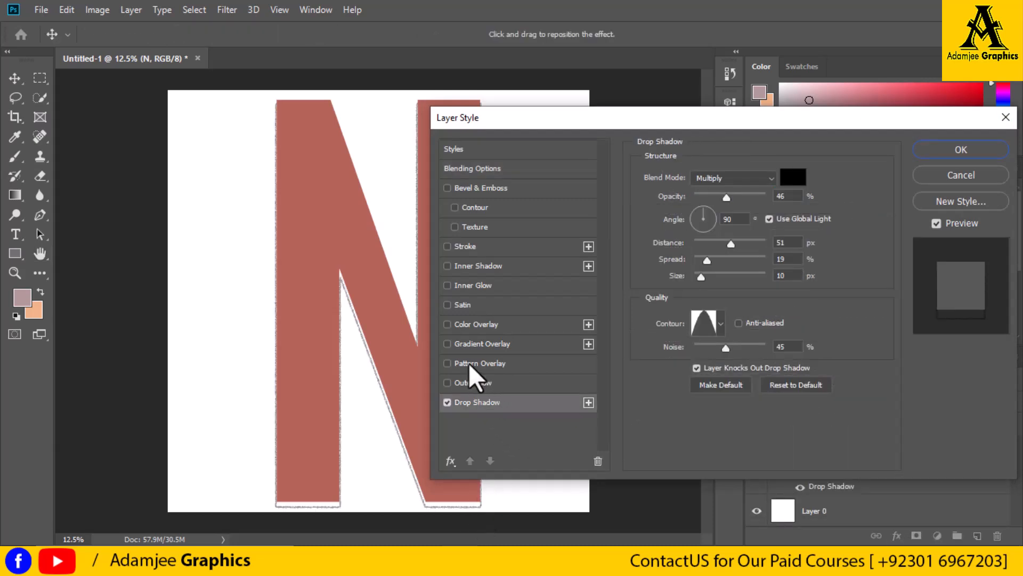
{"action": "left_click", "coordinate": [489, 268]}
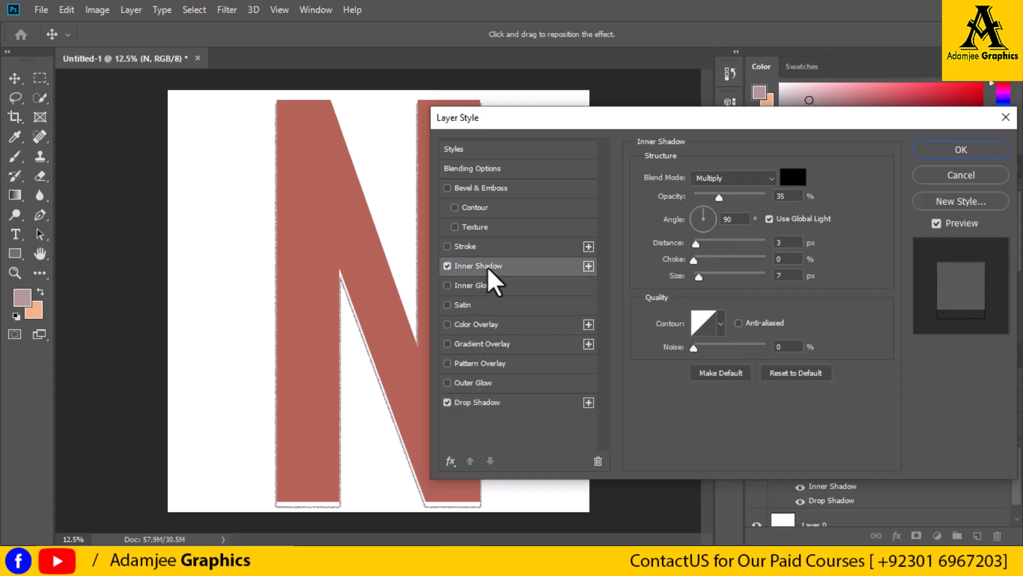
{"action": "left_click", "coordinate": [730, 242]}
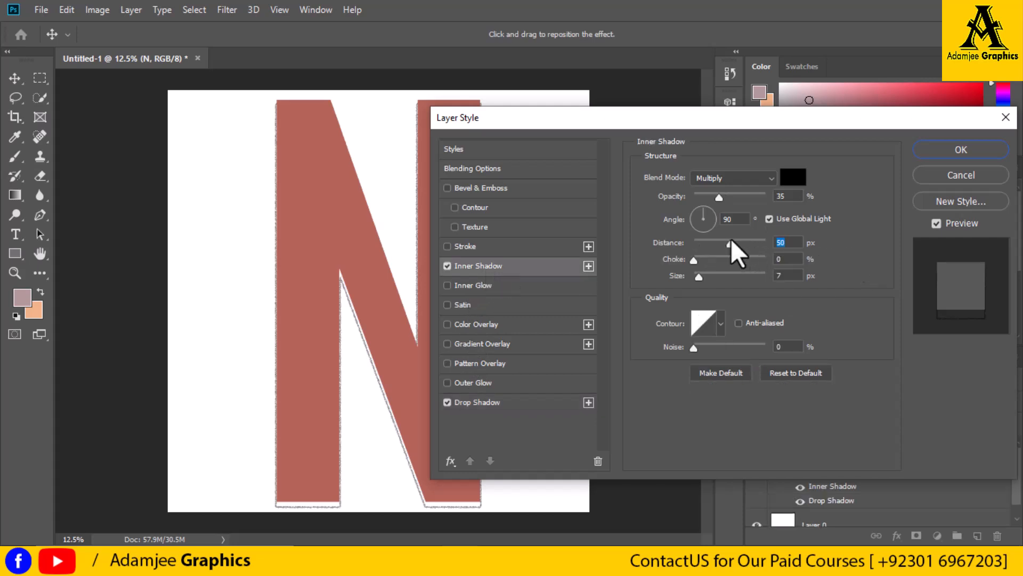
{"action": "mouse_move", "coordinate": [731, 244]}
{"action": "left_mouse_down"}
{"action": "mouse_move", "coordinate": [740, 246]}
{"action": "mouse_move", "coordinate": [721, 255]}
{"action": "left_mouse_up"}
{"action": "left_click", "coordinate": [728, 258]}
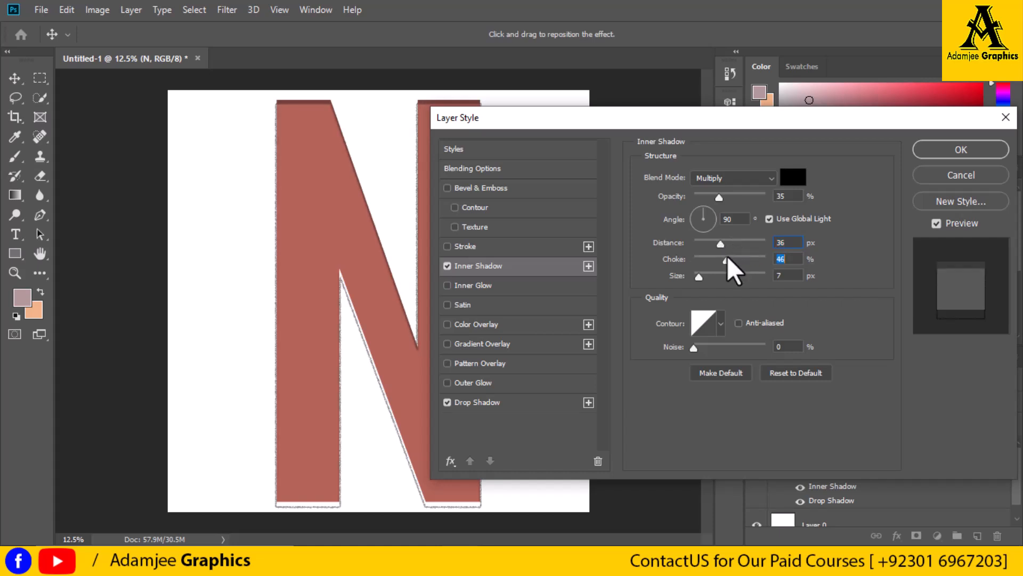
{"action": "left_click", "coordinate": [732, 275]}
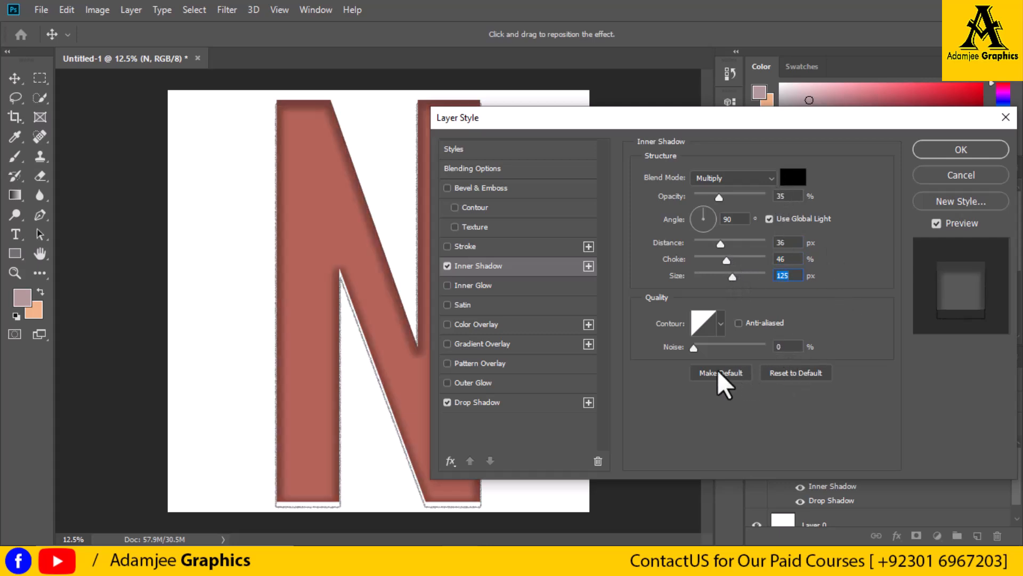
Give the inner shadow the valley-shaped inverted cone contour and apply the layer style.
{"action": "left_click", "coordinate": [702, 331]}
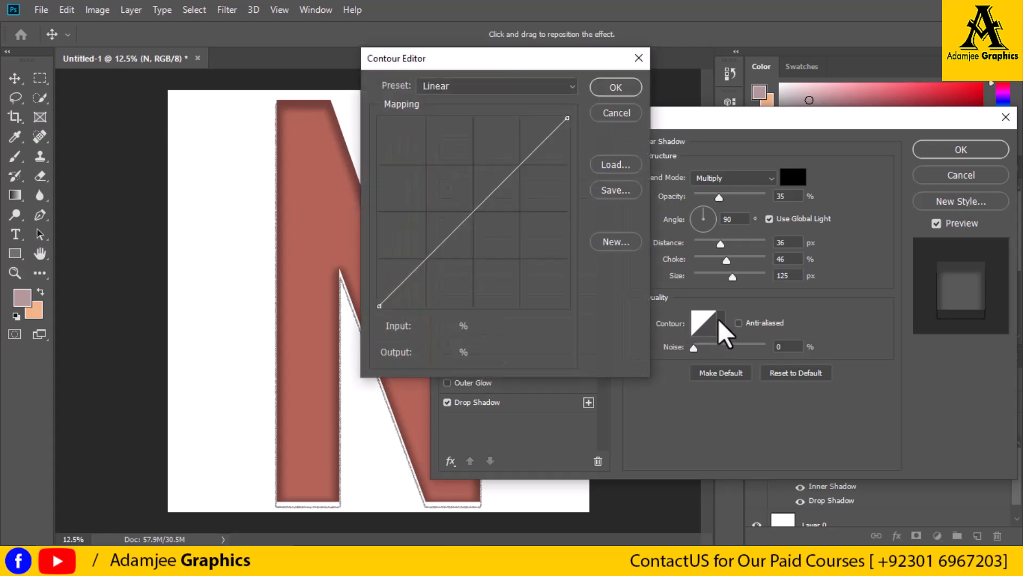
{"action": "left_click", "coordinate": [639, 58]}
{"action": "left_click", "coordinate": [721, 323]}
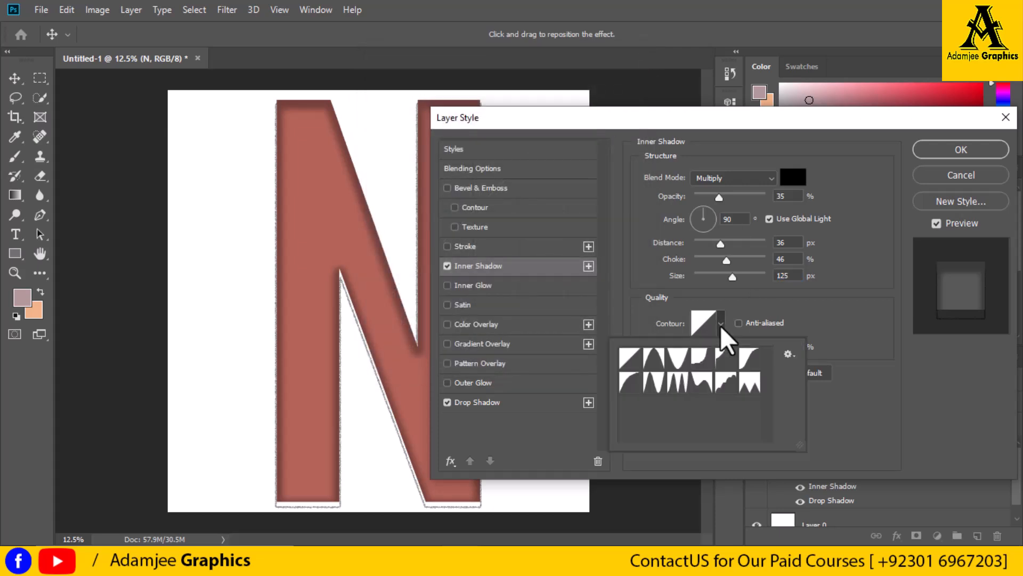
{"action": "left_click", "coordinate": [678, 356]}
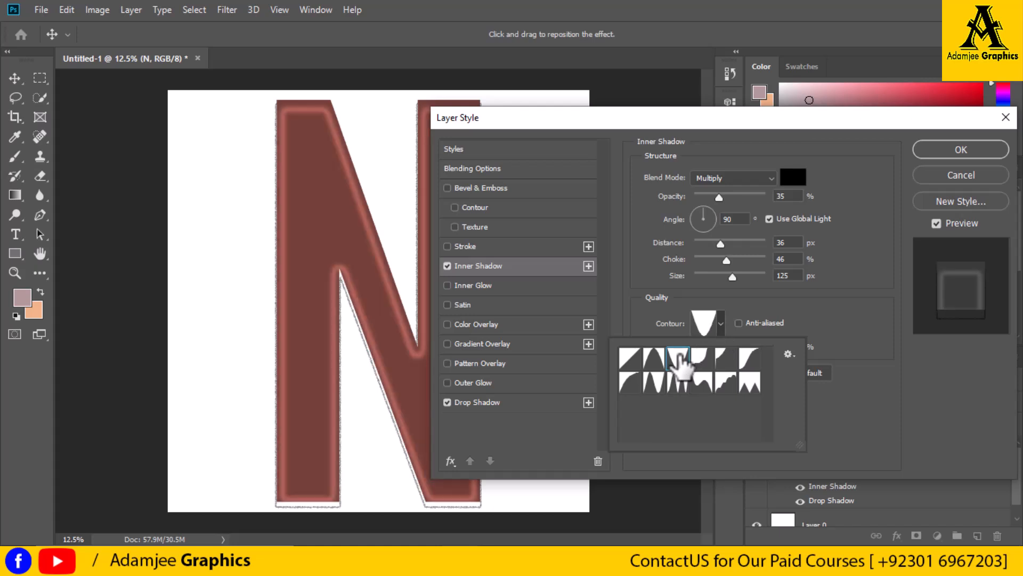
{"action": "left_click", "coordinate": [967, 149]}
{"action": "left_click", "coordinate": [967, 149]}
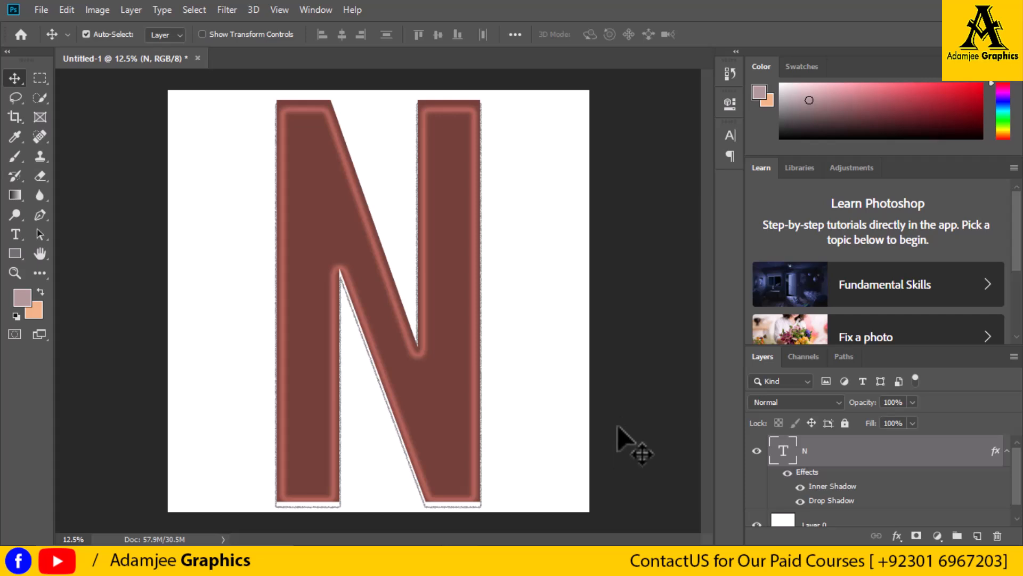
Add an inner glow to the N layer with size 6 px and range 13%, and reduce its opacity and noise.
{"action": "double_click", "coordinate": [859, 463]}
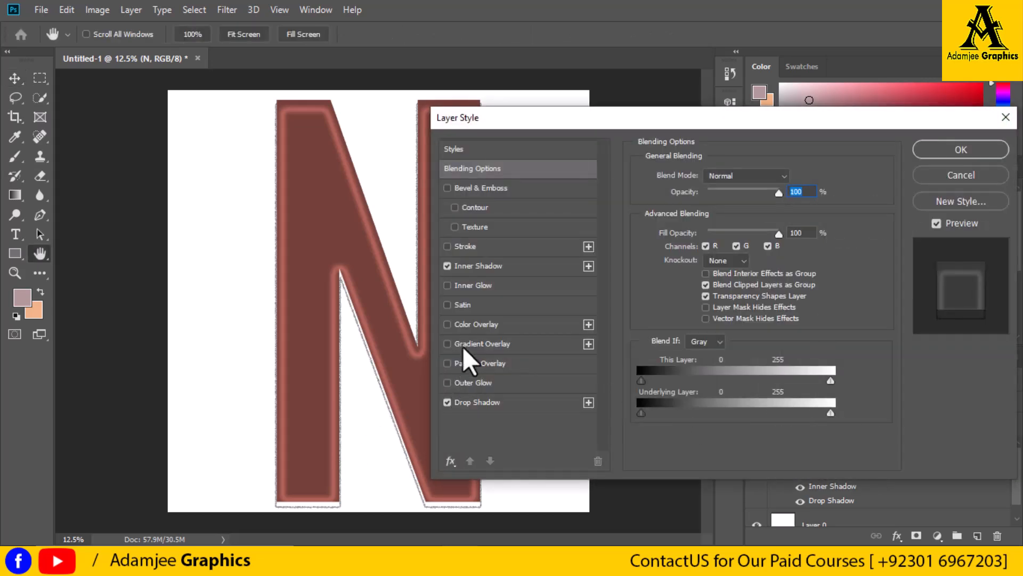
{"action": "left_click", "coordinate": [481, 287]}
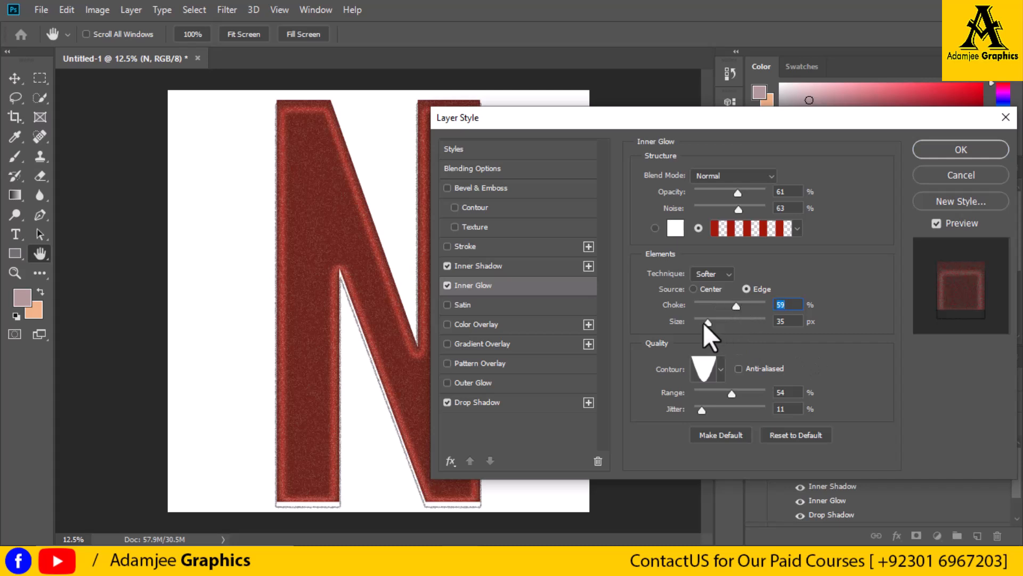
{"action": "left_click_drag", "start_coordinate": [708, 323], "coordinate": [699, 323]}
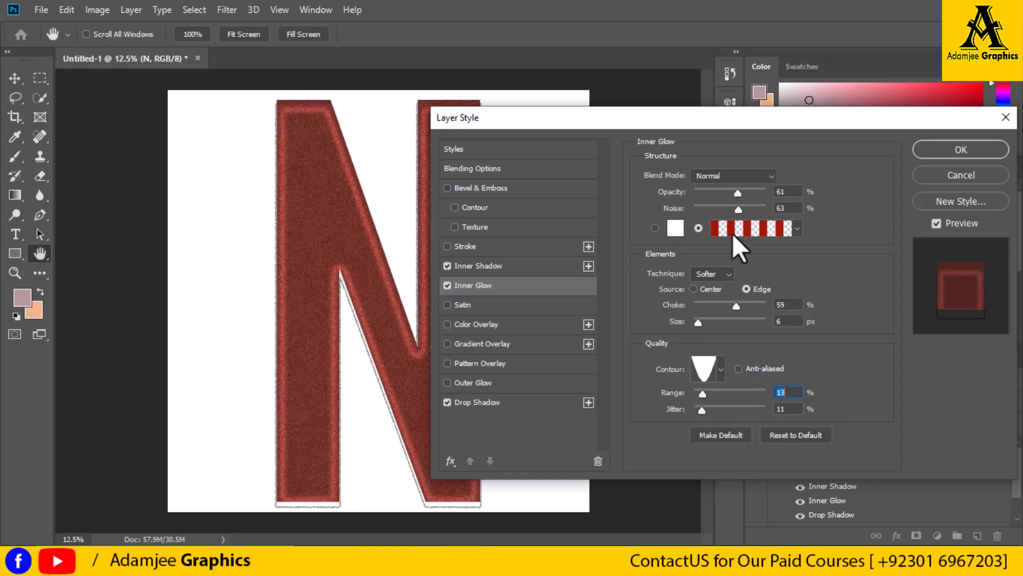
{"action": "left_click", "coordinate": [707, 191]}
{"action": "left_click_drag", "start_coordinate": [708, 191], "coordinate": [753, 191]}
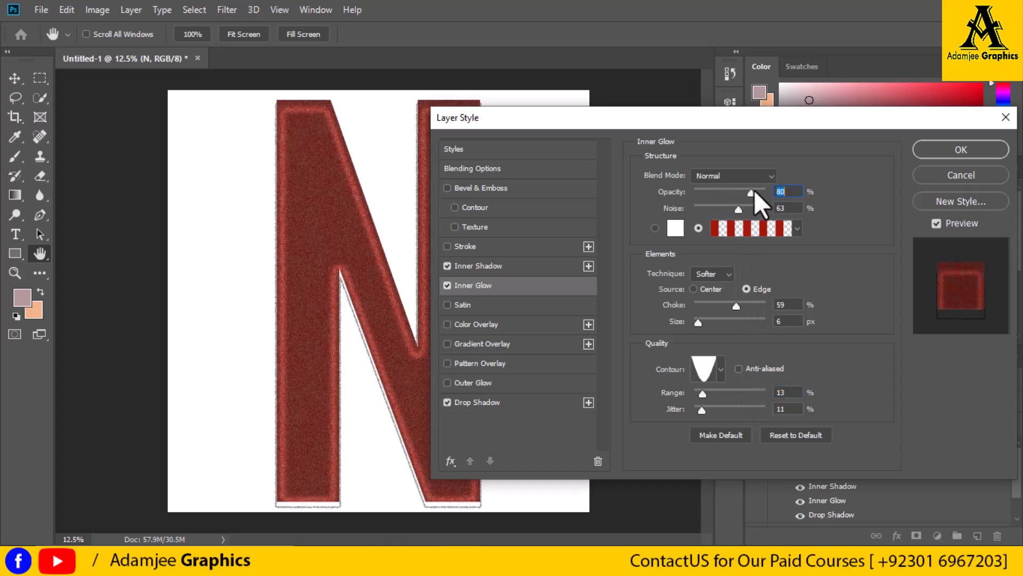
{"action": "left_click", "coordinate": [699, 191]}
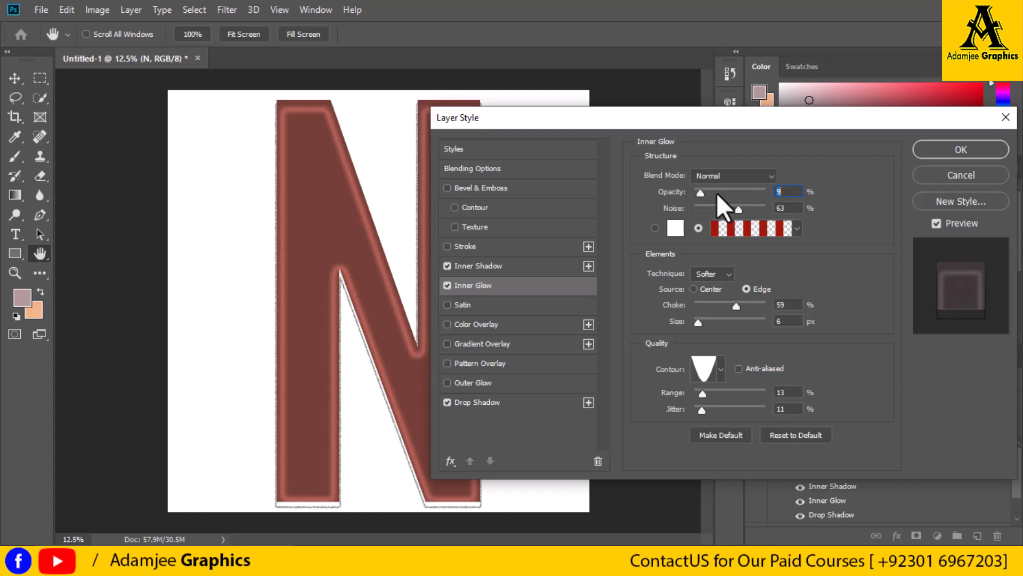
{"action": "left_click", "coordinate": [708, 191]}
{"action": "left_click", "coordinate": [710, 205]}
Add a stroke around the letter N in green 36a641 and apply the layer style.
{"action": "left_click", "coordinate": [484, 249]}
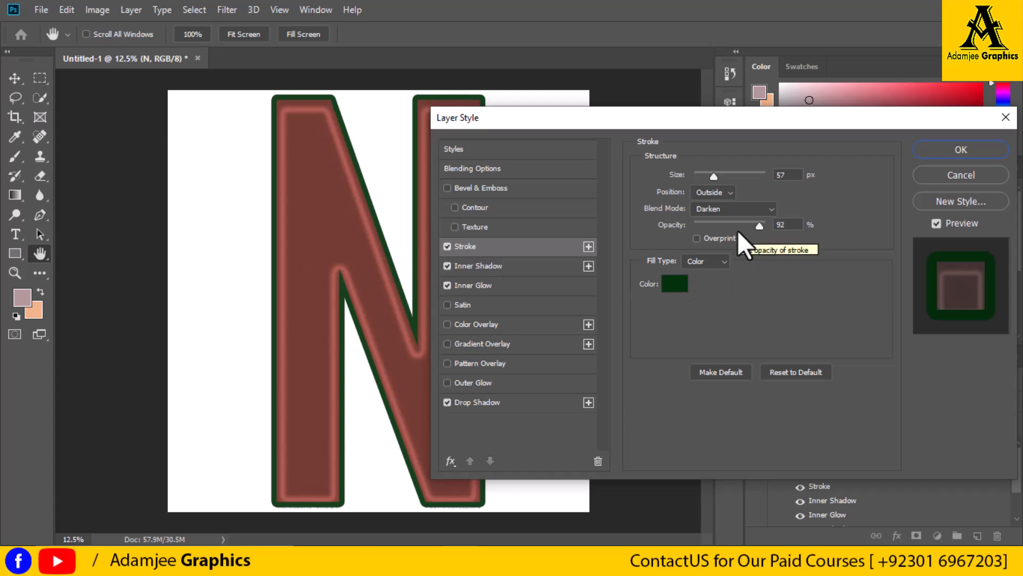
{"action": "left_click", "coordinate": [673, 285]}
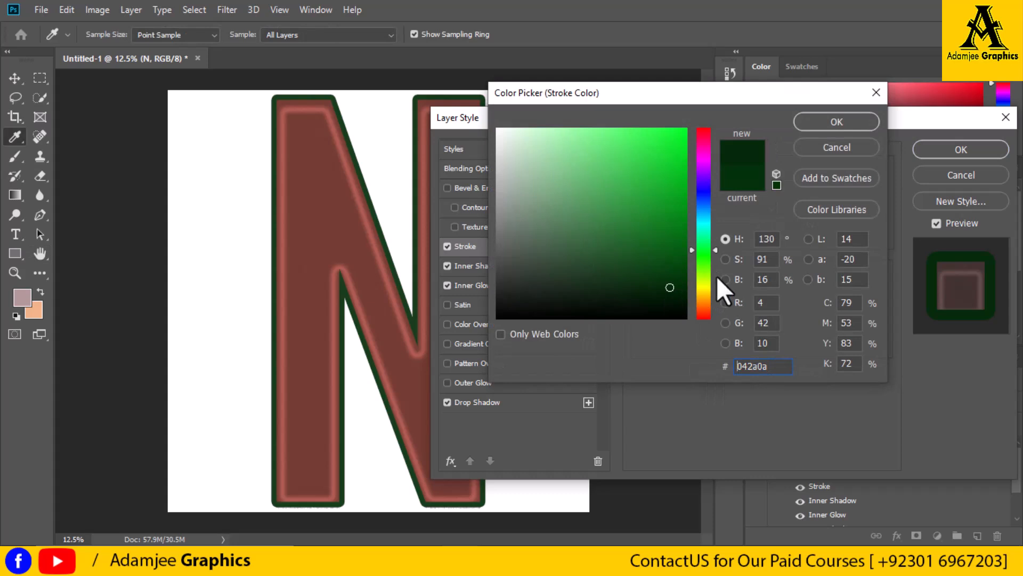
{"action": "left_click", "coordinate": [705, 197]}
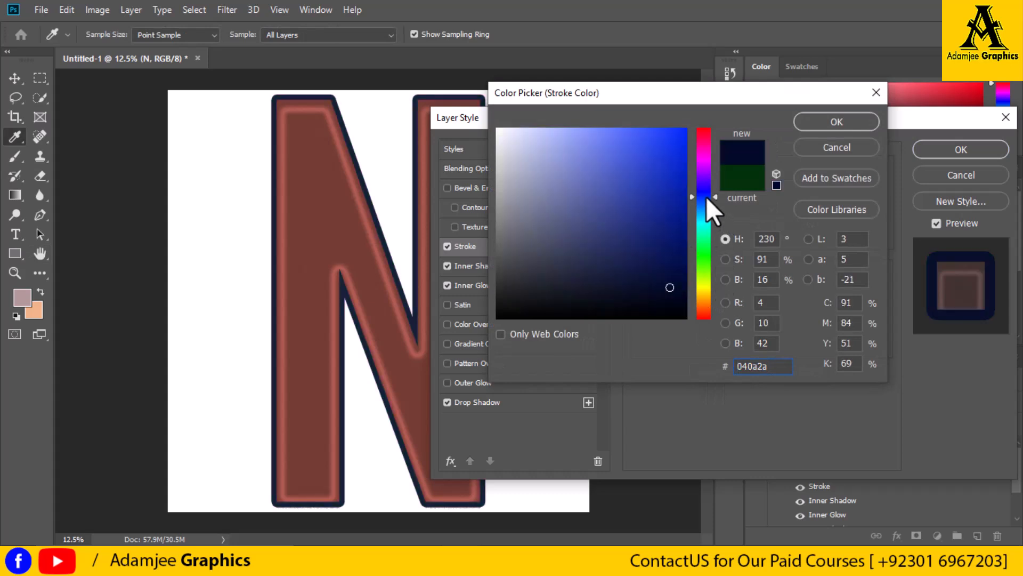
{"action": "left_click", "coordinate": [708, 251]}
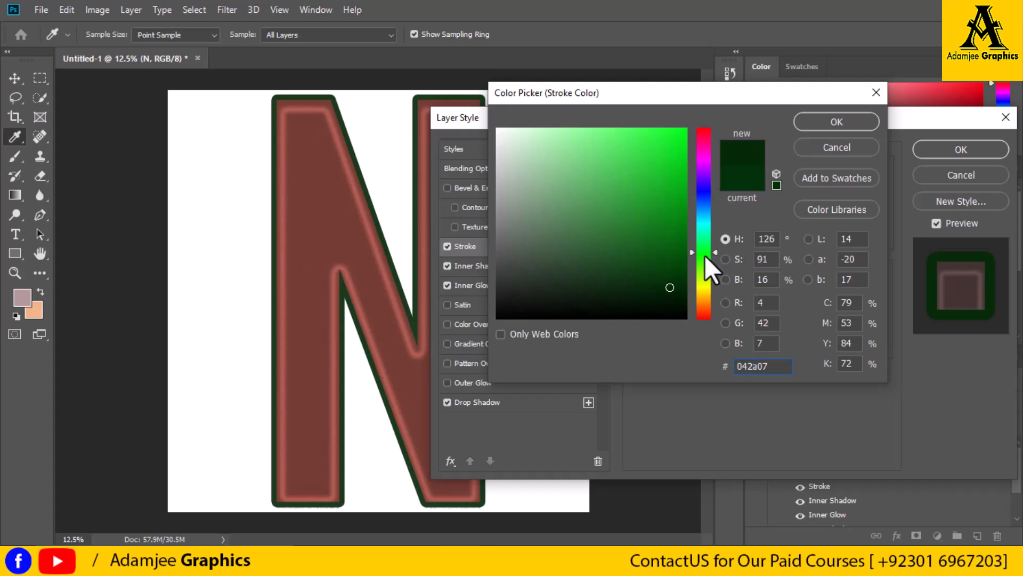
{"action": "left_click", "coordinate": [653, 238]}
{"action": "left_click", "coordinate": [649, 209]}
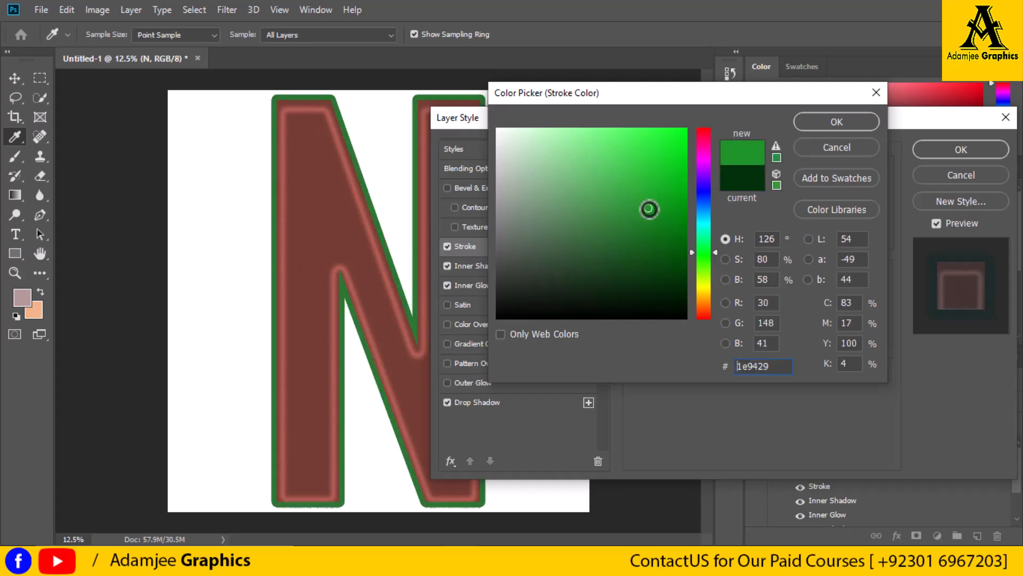
{"action": "left_click", "coordinate": [635, 248]}
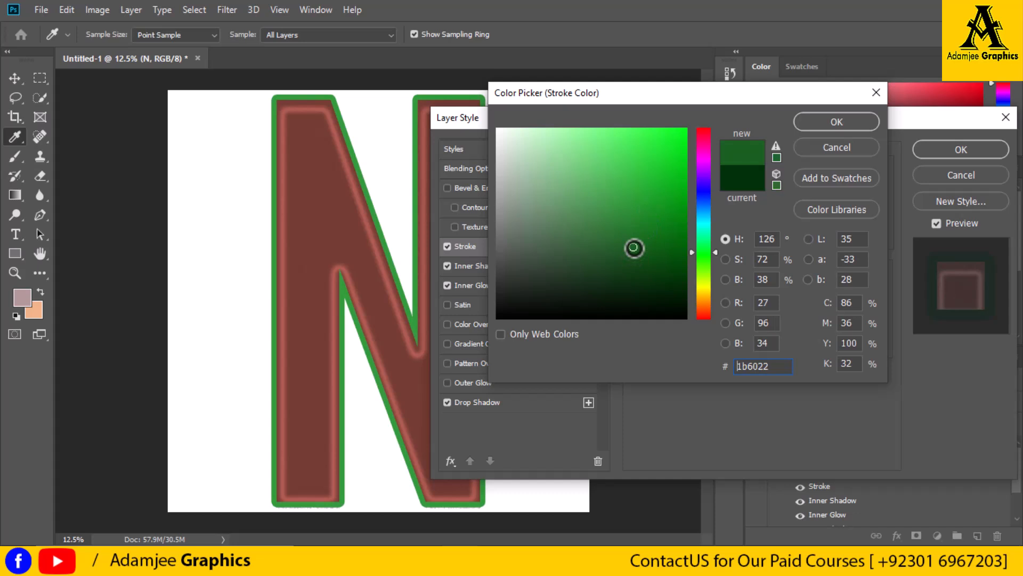
{"action": "left_click", "coordinate": [626, 195]}
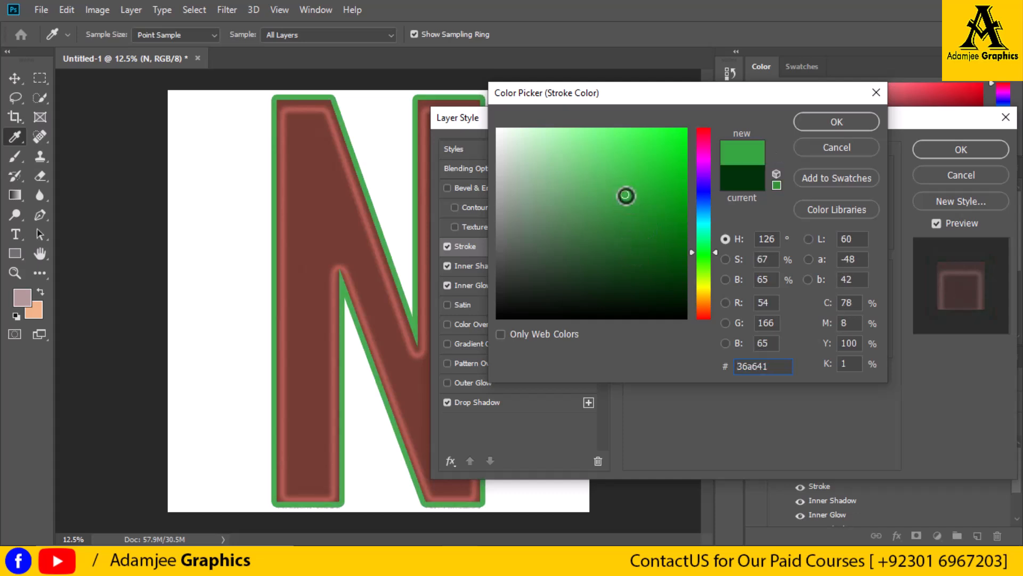
{"action": "left_click", "coordinate": [830, 122]}
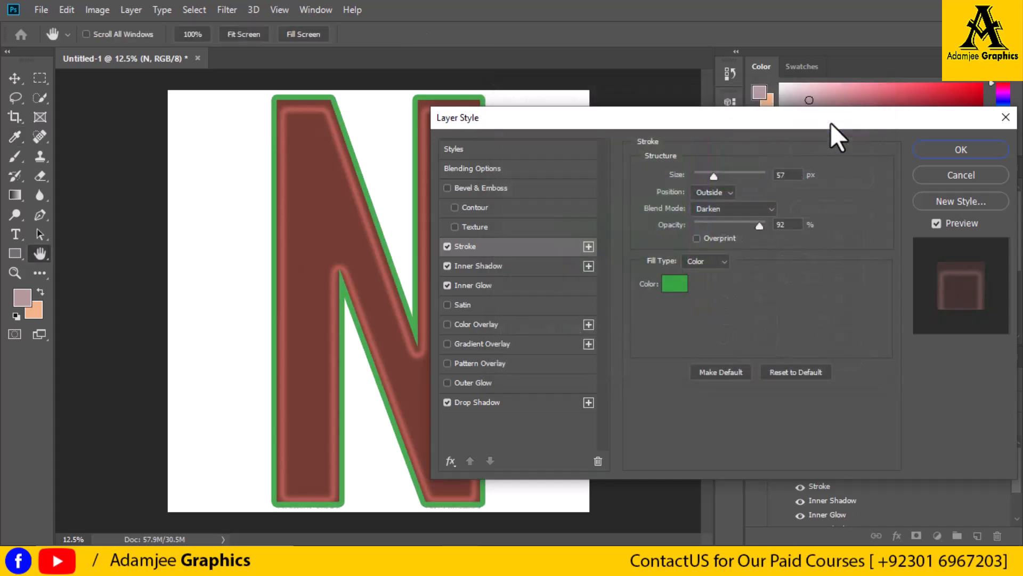
{"action": "left_click", "coordinate": [954, 153]}
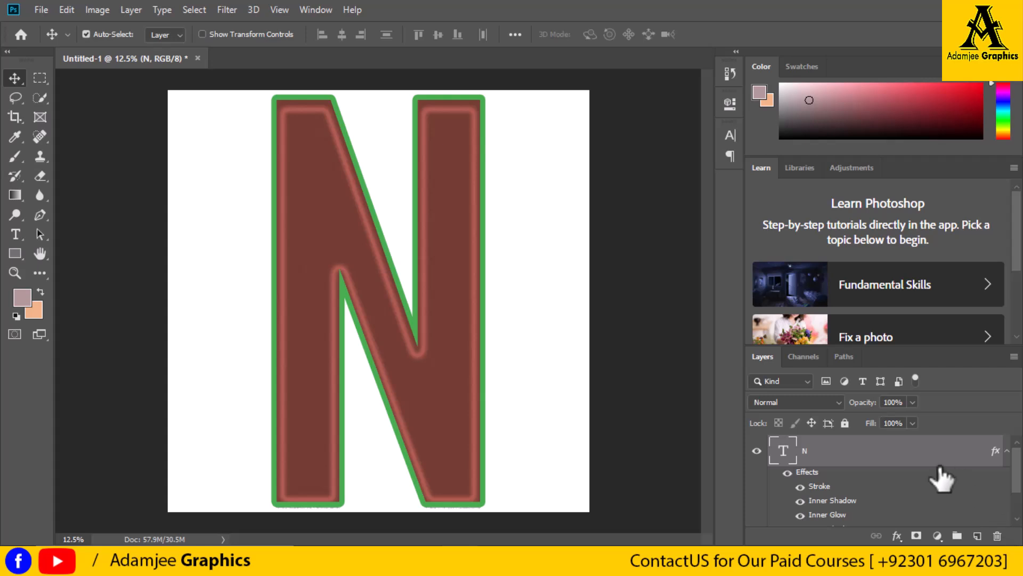
Add an empty layer above the N layer and a Curves adjustment above it, raising the curve slightly to brighten the image.
{"action": "left_click", "coordinate": [978, 536]}
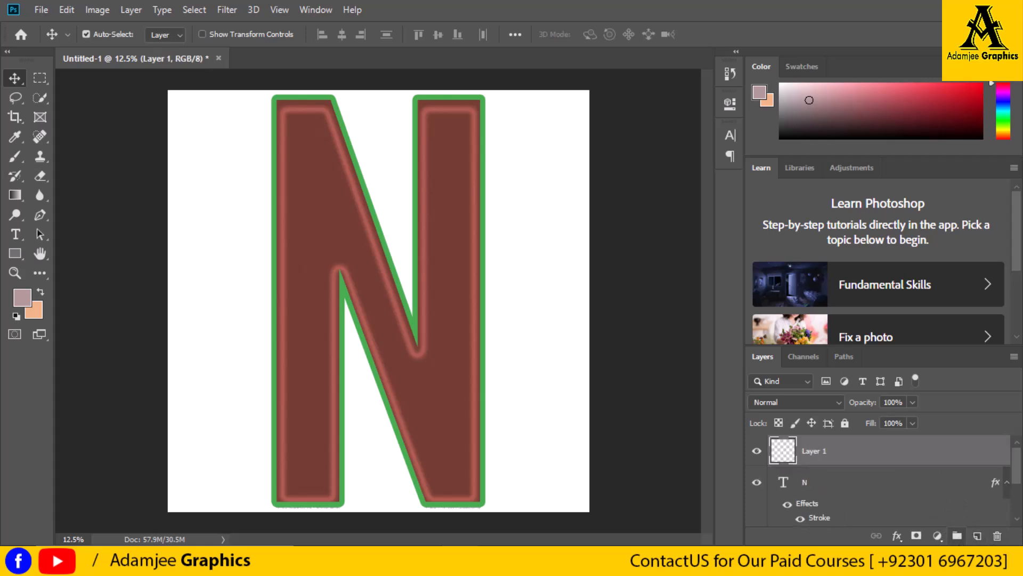
{"action": "left_click", "coordinate": [937, 536]}
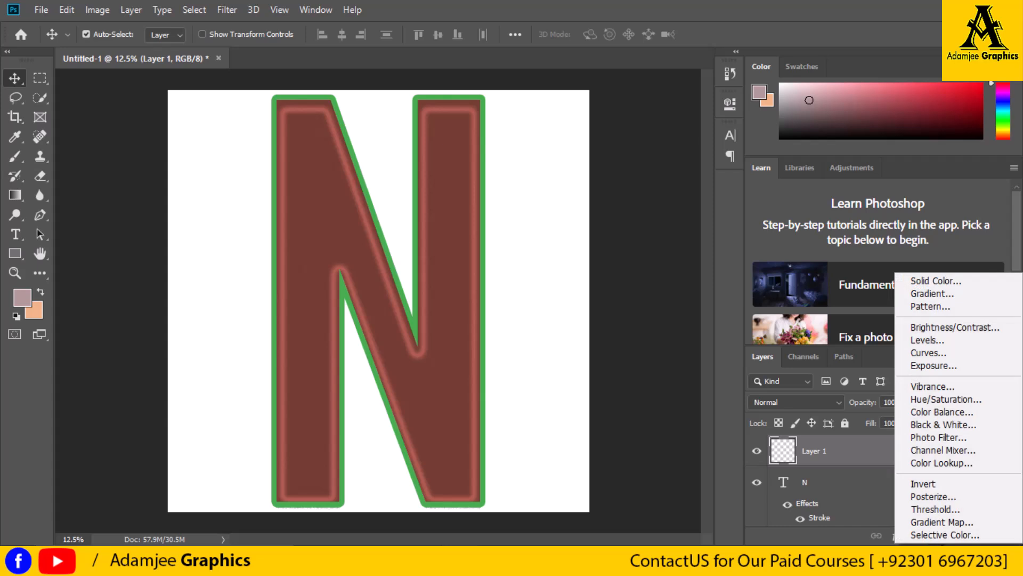
{"action": "left_click", "coordinate": [932, 356]}
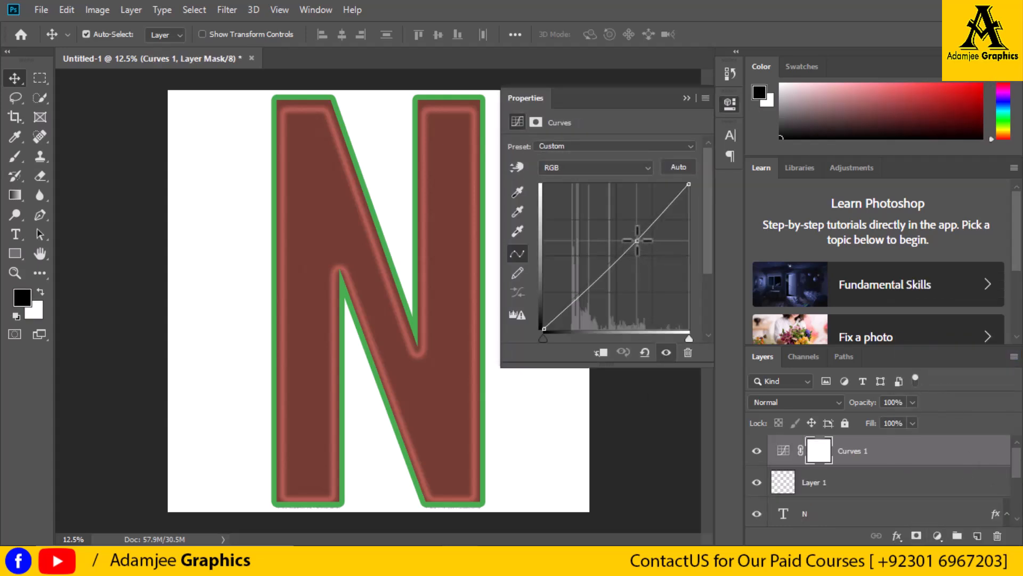
{"action": "left_click_drag", "start_coordinate": [636, 236], "coordinate": [633, 233]}
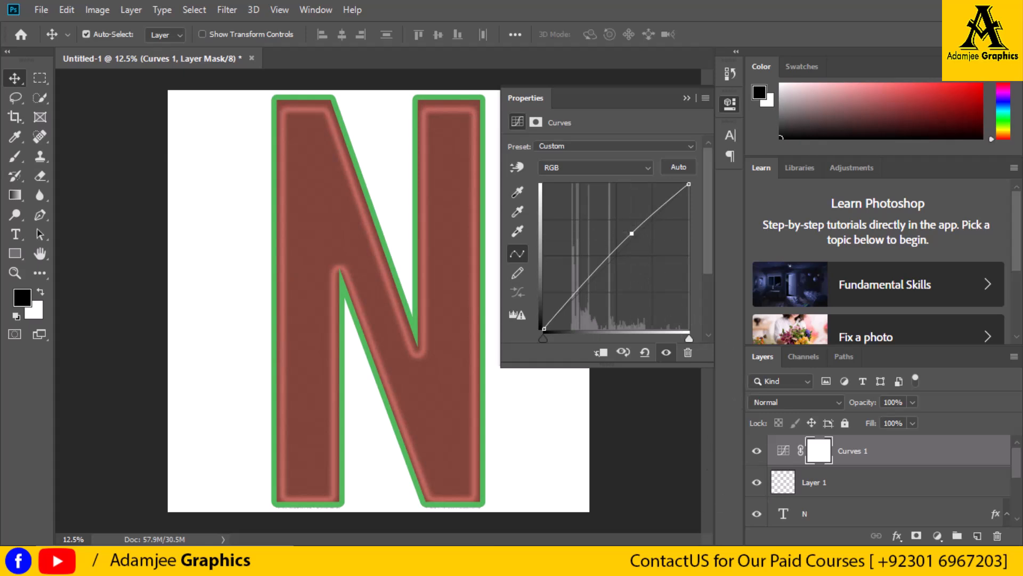
{"action": "left_click", "coordinate": [686, 98]}
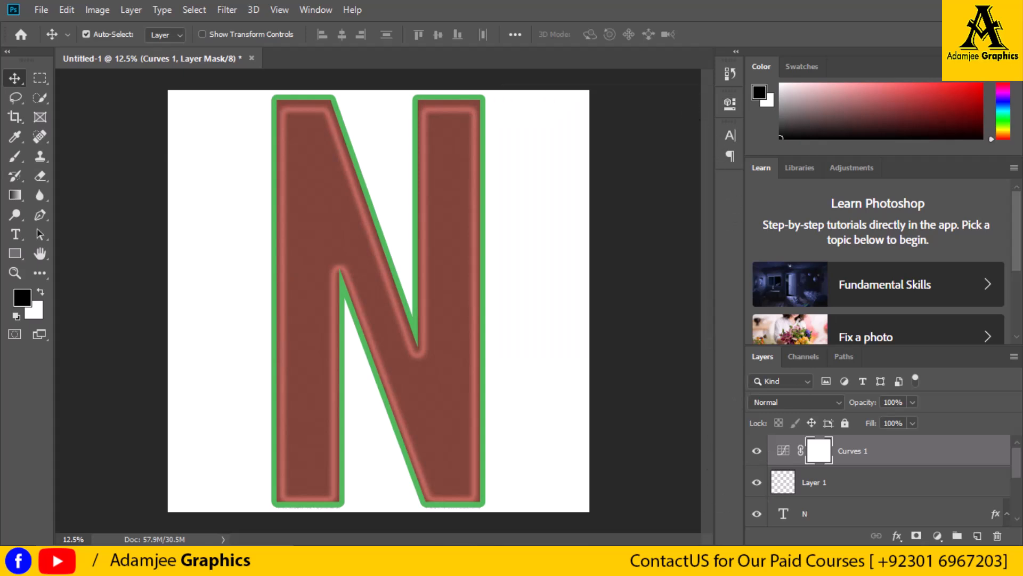
Create another empty layer directly above the N text layer.
{"action": "scroll", "coordinate": [1021, 498], "scroll_direction": "down", "scroll_amount": 3}
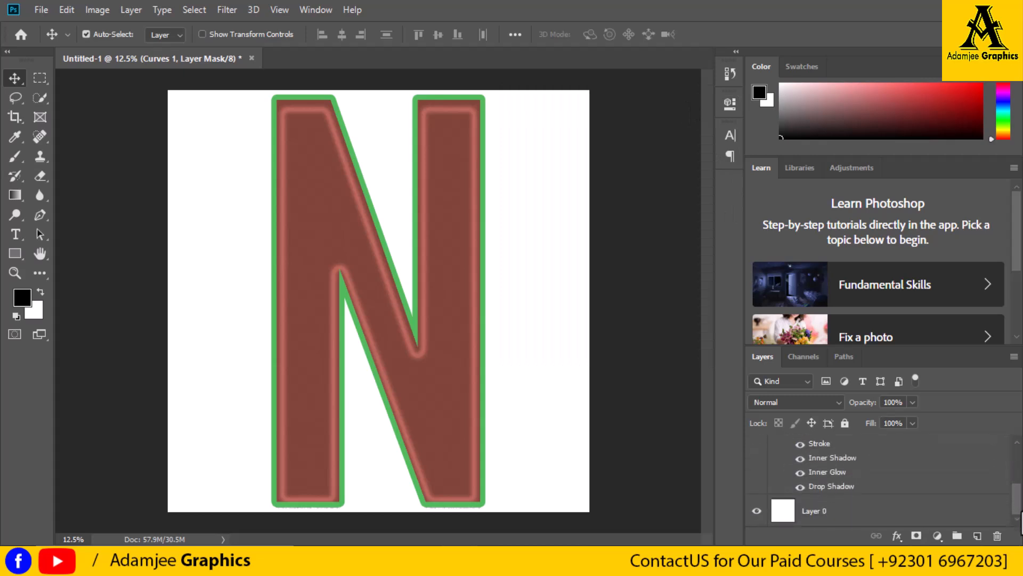
{"action": "scroll", "coordinate": [1021, 496], "scroll_direction": "up", "scroll_amount": 1}
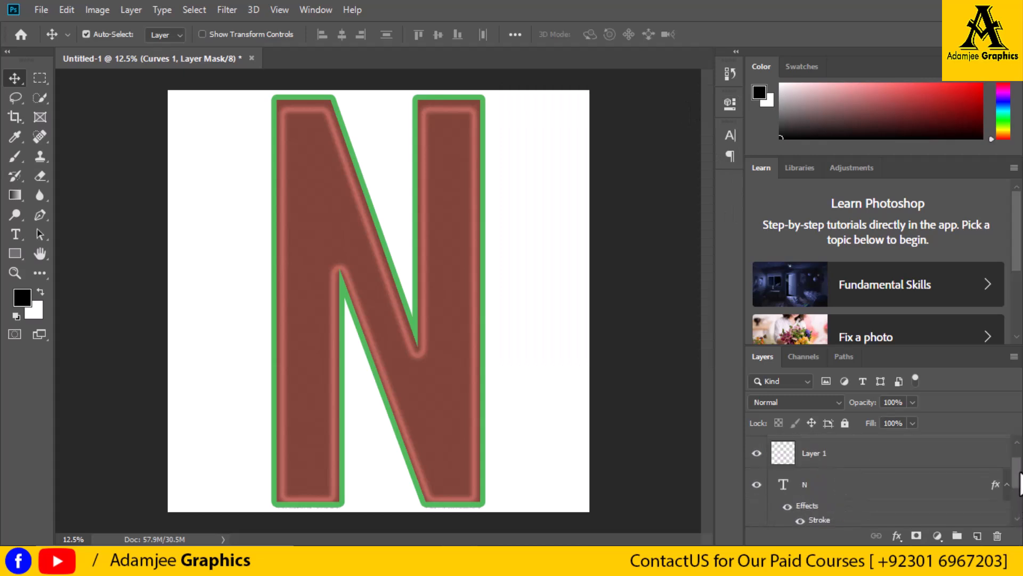
{"action": "left_click", "coordinate": [830, 498]}
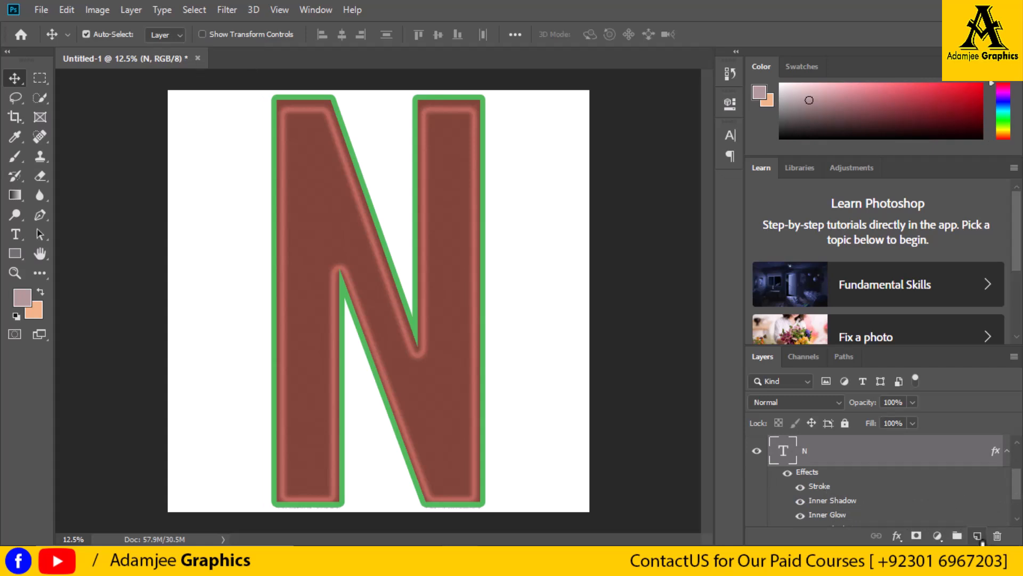
{"action": "left_click", "coordinate": [979, 536]}
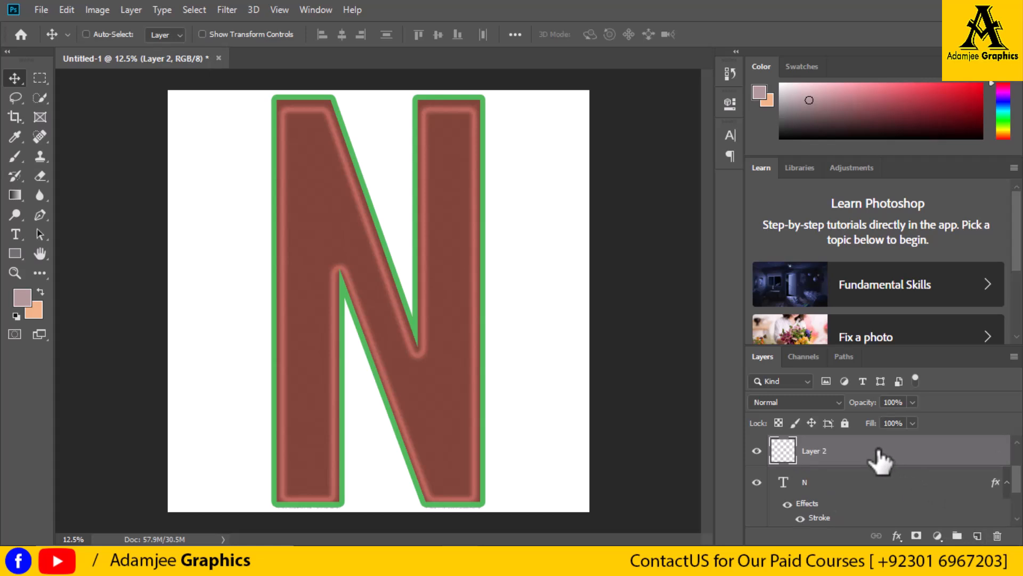
Open the portrait photo of the smiling man in the blue turban.
{"action": "left_click", "coordinate": [19, 33]}
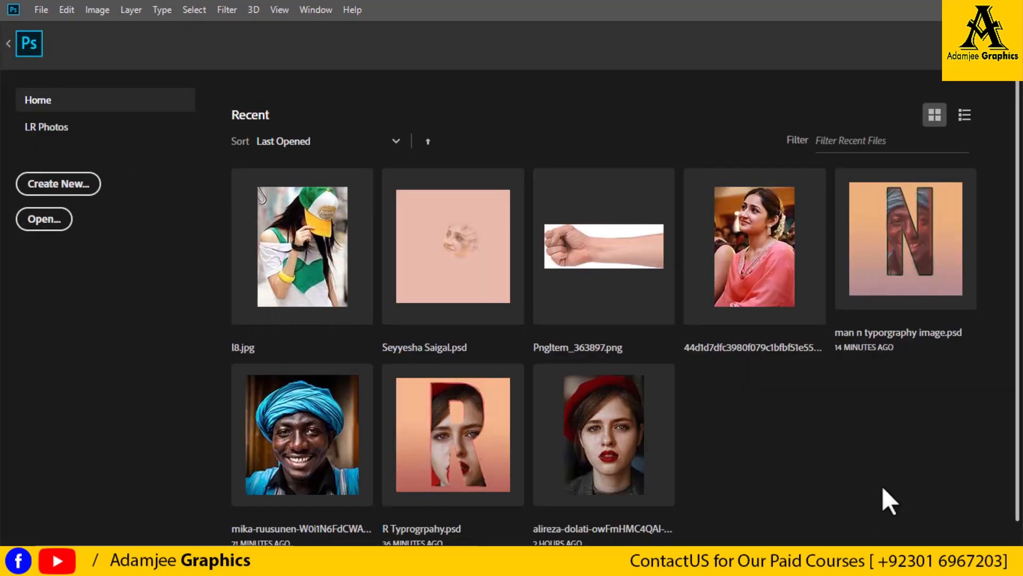
{"action": "key", "text": "Escape"}
{"action": "key", "text": "ctrl+Tab"}
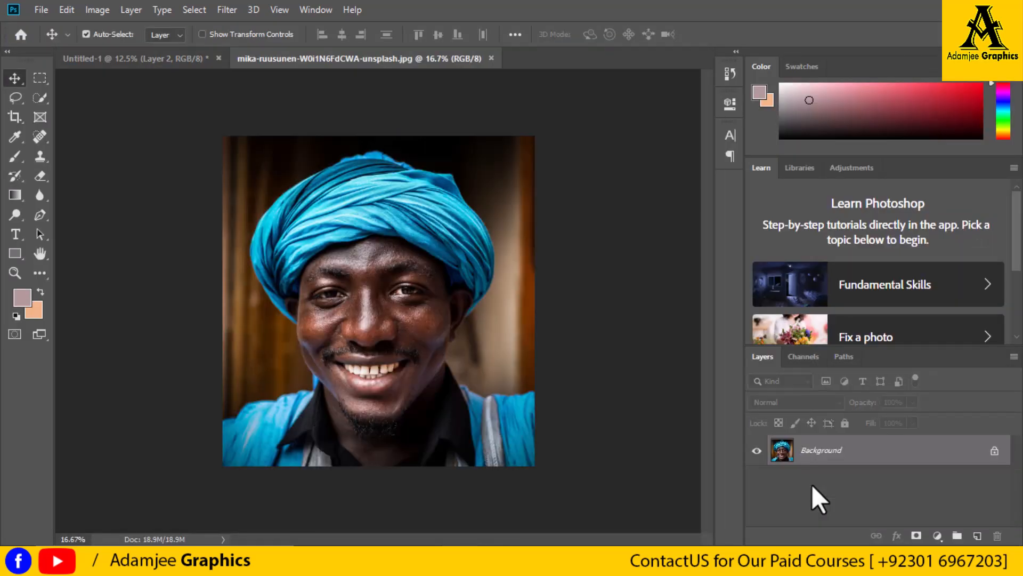
Unlock the photo's background layer and select the man, including his turban and shoulders, with the Quick Selection tool.
{"action": "left_click", "coordinate": [995, 451]}
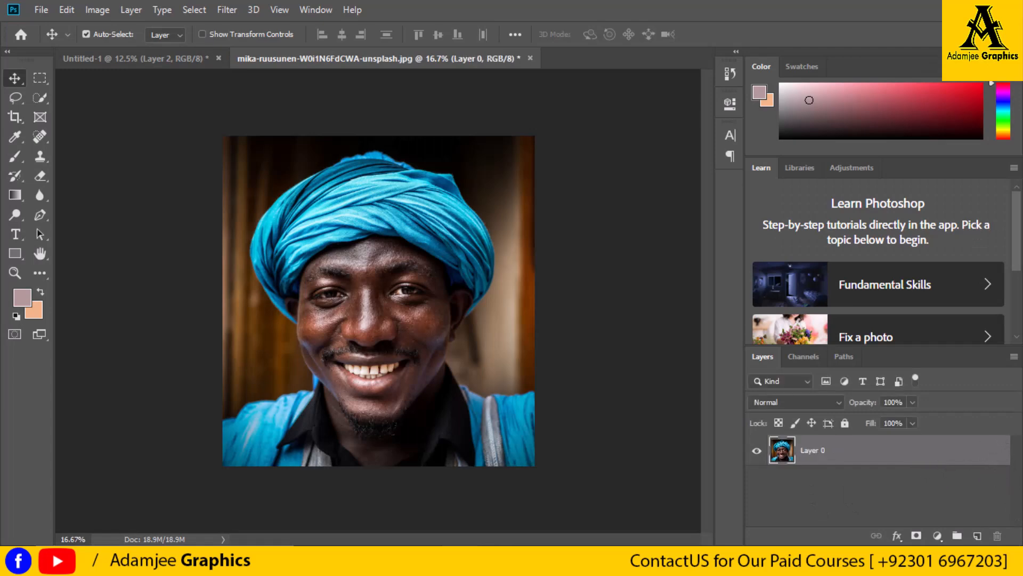
{"action": "left_click", "coordinate": [44, 102]}
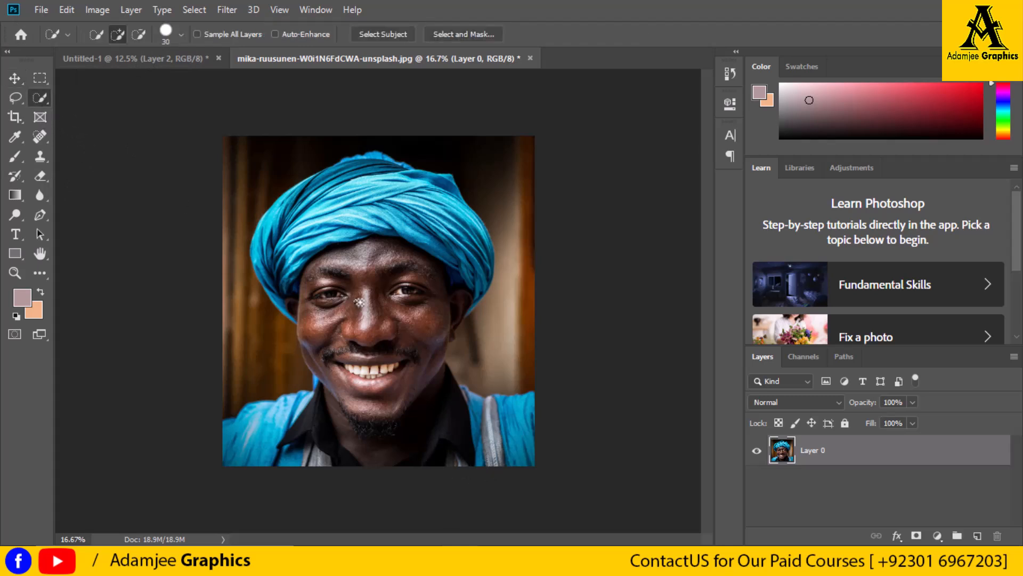
{"action": "mouse_move", "coordinate": [358, 304]}
{"action": "left_mouse_down"}
{"action": "mouse_move", "coordinate": [376, 276]}
{"action": "mouse_move", "coordinate": [345, 202]}
{"action": "mouse_move", "coordinate": [351, 183]}
{"action": "mouse_move", "coordinate": [341, 181]}
{"action": "mouse_move", "coordinate": [392, 179]}
{"action": "mouse_move", "coordinate": [353, 165]}
{"action": "mouse_move", "coordinate": [390, 164]}
{"action": "mouse_move", "coordinate": [363, 156]}
{"action": "mouse_move", "coordinate": [428, 181]}
{"action": "mouse_move", "coordinate": [372, 188]}
{"action": "mouse_move", "coordinate": [307, 227]}
{"action": "mouse_move", "coordinate": [336, 226]}
{"action": "mouse_move", "coordinate": [291, 205]}
{"action": "mouse_move", "coordinate": [282, 211]}
{"action": "mouse_move", "coordinate": [391, 257]}
{"action": "mouse_move", "coordinate": [391, 446]}
{"action": "mouse_move", "coordinate": [414, 431]}
{"action": "mouse_move", "coordinate": [422, 376]}
{"action": "mouse_move", "coordinate": [376, 367]}
{"action": "mouse_move", "coordinate": [334, 380]}
{"action": "mouse_move", "coordinate": [298, 430]}
{"action": "mouse_move", "coordinate": [260, 436]}
{"action": "mouse_move", "coordinate": [527, 440]}
{"action": "mouse_move", "coordinate": [476, 252]}
{"action": "mouse_move", "coordinate": [401, 223]}
{"action": "mouse_move", "coordinate": [414, 209]}
{"action": "mouse_move", "coordinate": [429, 335]}
{"action": "left_mouse_up"}
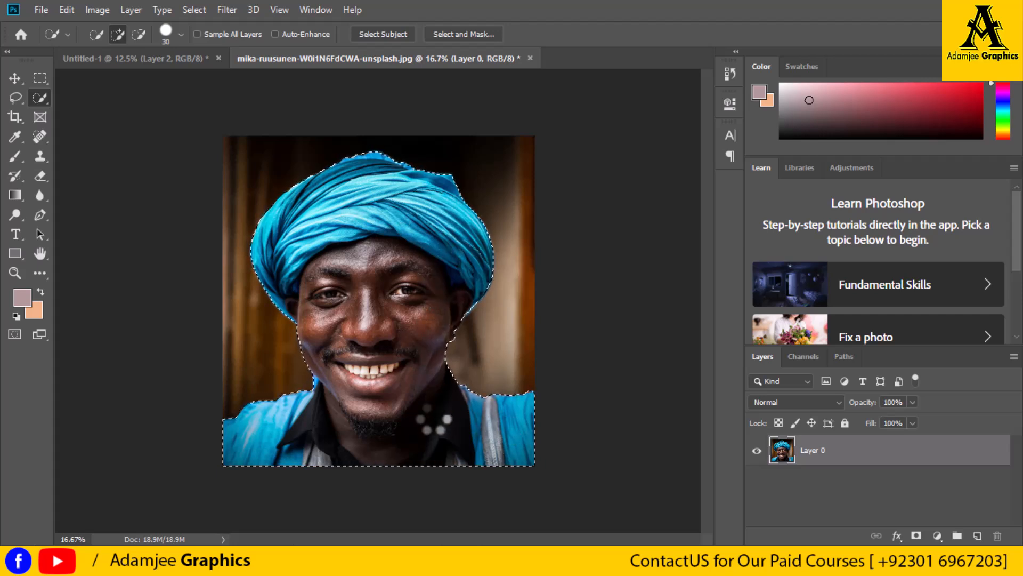
Move the selected man into the Untitled-1 document over the letter N and lower his layer's opacity to 50%.
{"action": "left_click", "coordinate": [9, 76]}
{"action": "left_click_drag", "start_coordinate": [391, 317], "coordinate": [376, 302]}
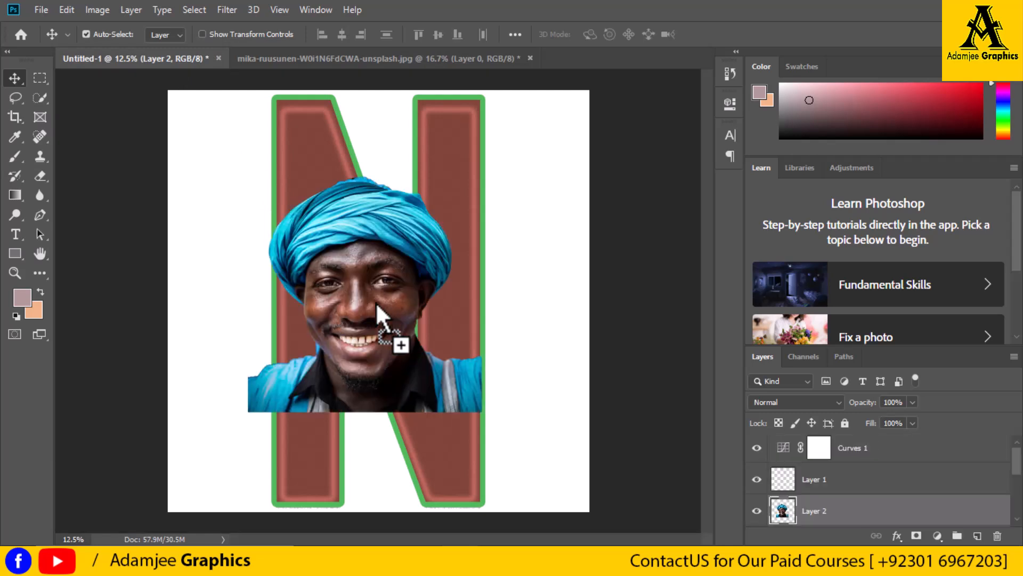
{"action": "left_click", "coordinate": [913, 402]}
{"action": "left_click", "coordinate": [875, 420]}
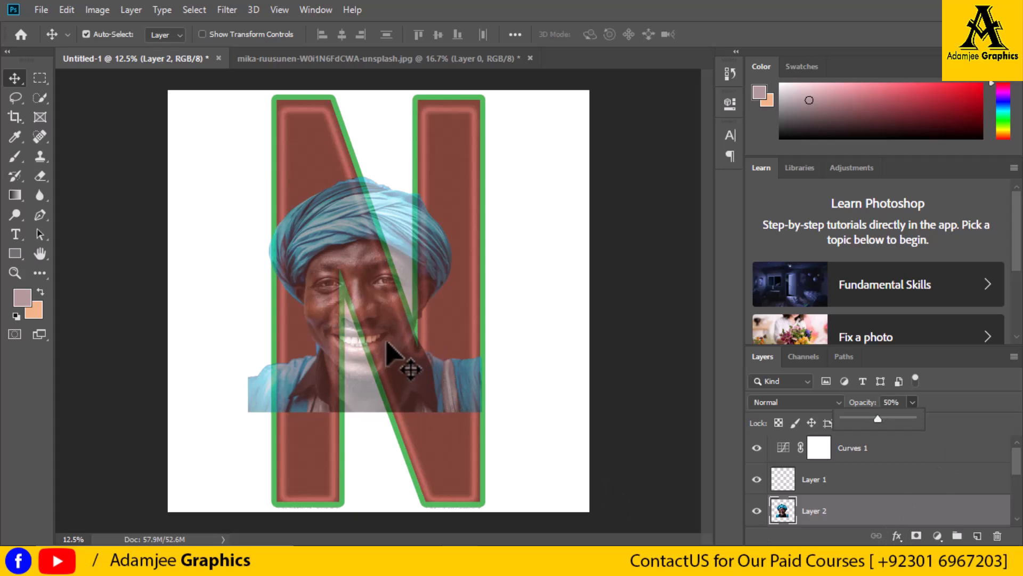
Scale the man's cut-out to 170.55% and position it so the face is centred over the letter N.
{"action": "key", "text": "t"}
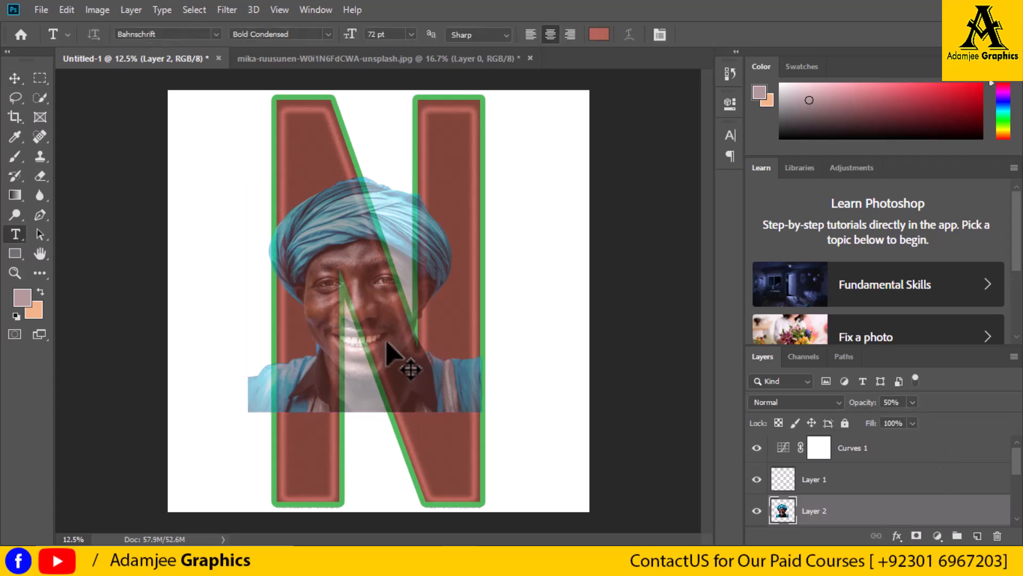
{"action": "left_click", "coordinate": [388, 341]}
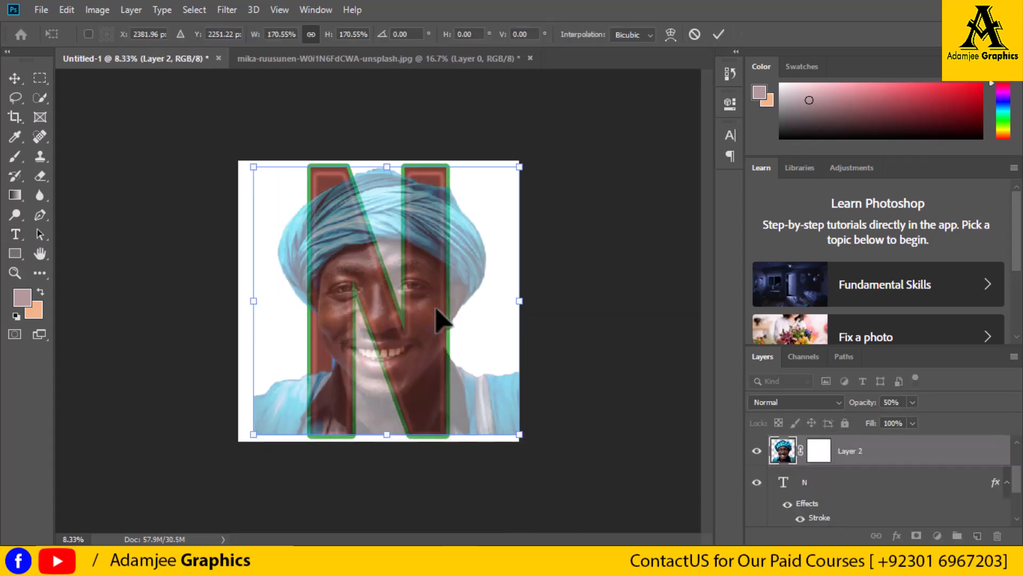
{"action": "left_click_drag", "start_coordinate": [434, 309], "coordinate": [444, 309]}
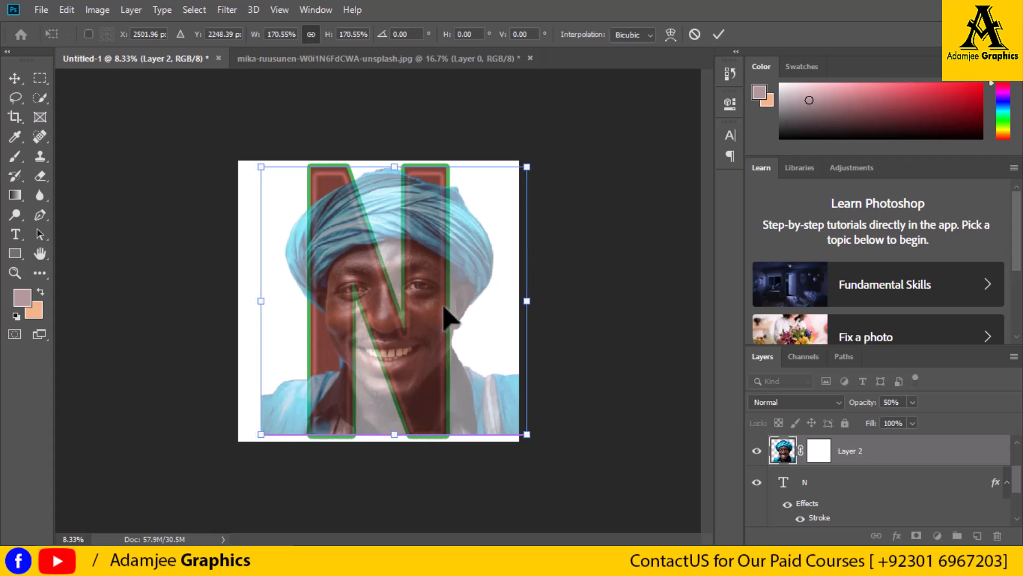
{"action": "key", "text": "Return"}
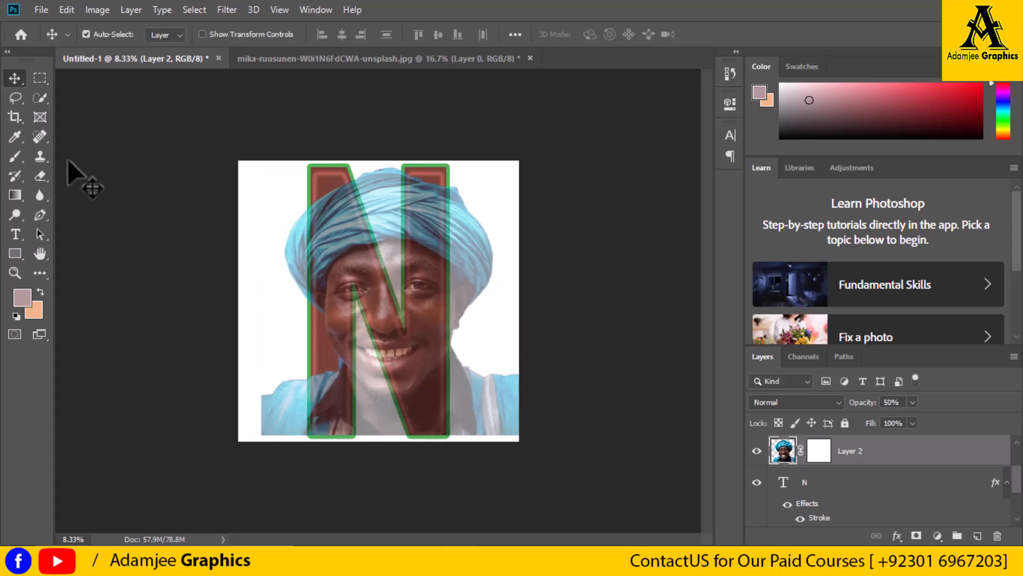
{"action": "left_click_drag", "start_coordinate": [390, 320], "coordinate": [386, 306]}
{"action": "left_click", "coordinate": [613, 377]}
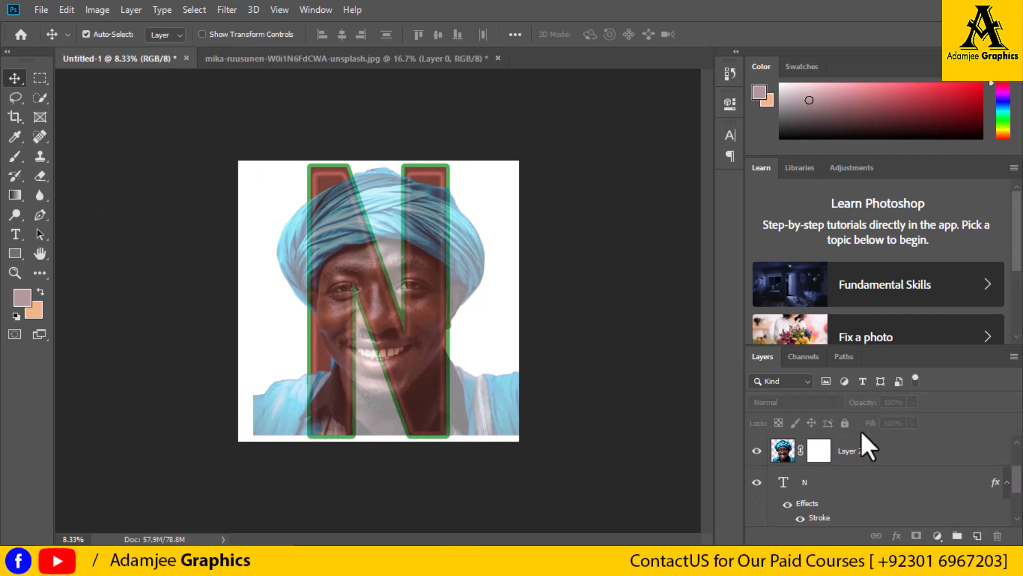
{"action": "left_click", "coordinate": [886, 460]}
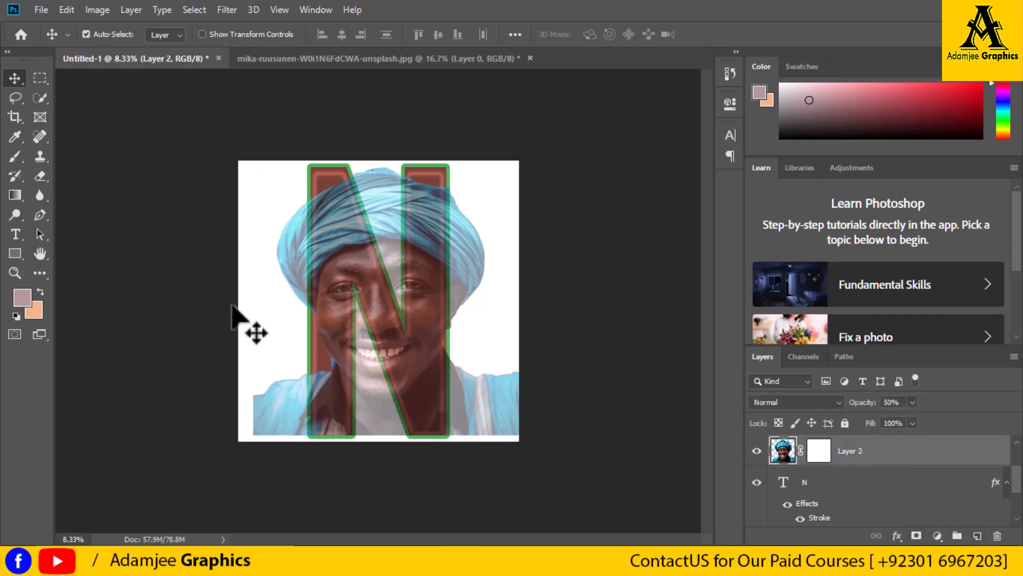
Set the Eraser to 58 px and erase a short stroke on the shoulder right of the letter N.
{"action": "left_click", "coordinate": [39, 176]}
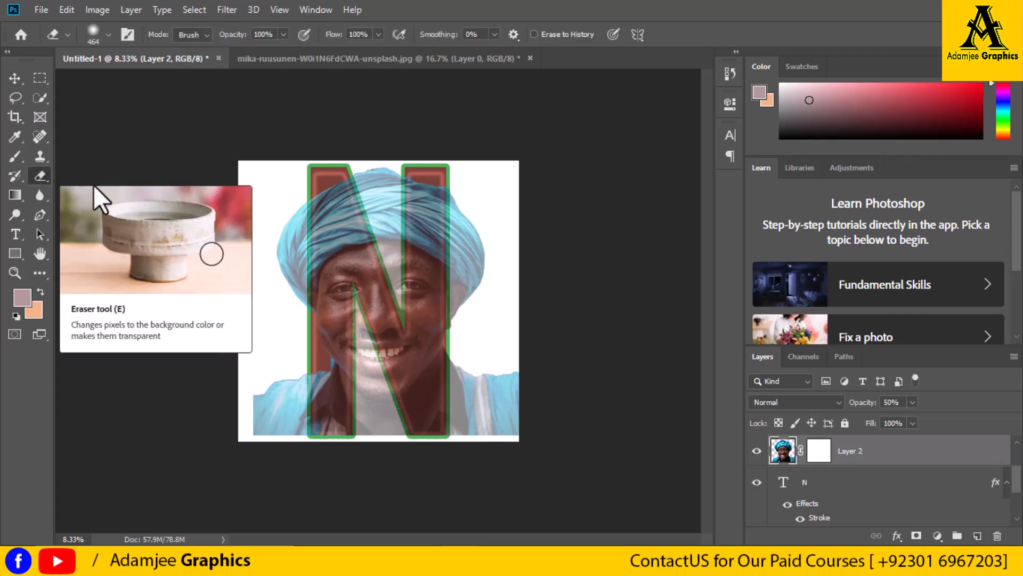
{"action": "left_click", "coordinate": [108, 35]}
{"action": "left_click", "coordinate": [111, 81]}
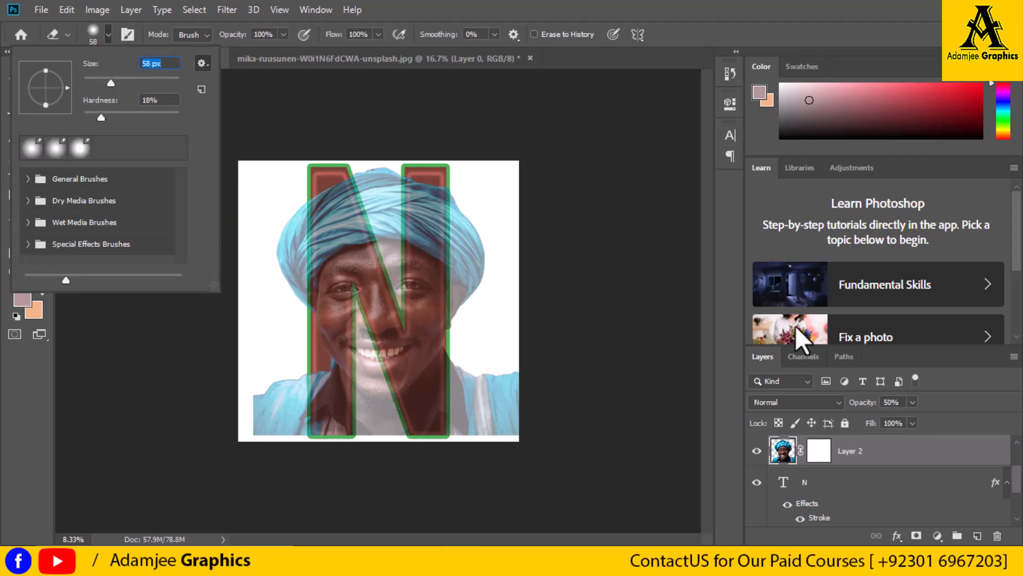
{"action": "left_click", "coordinate": [640, 273]}
{"action": "key", "text": "ctrl+plus"}
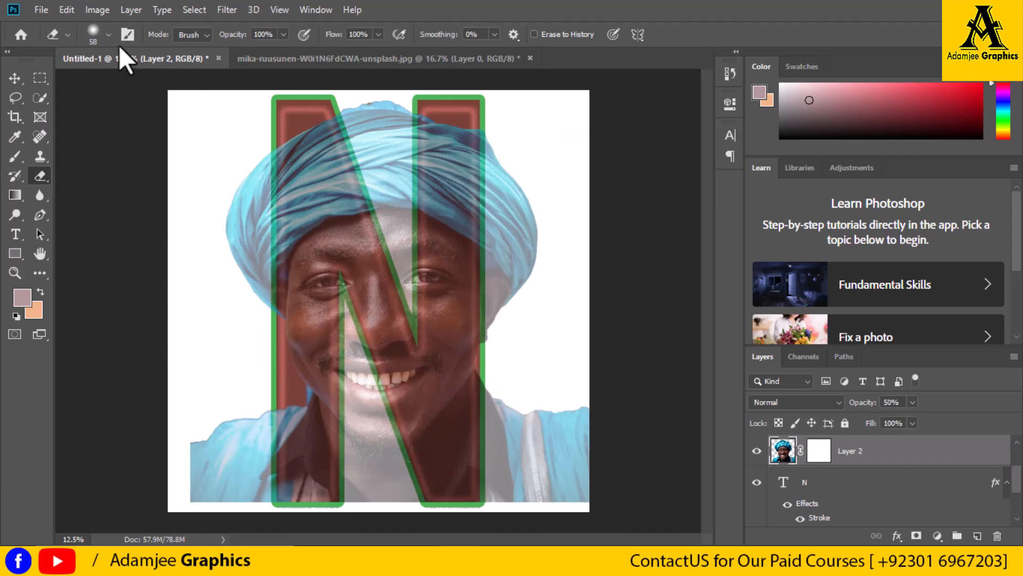
{"action": "left_click", "coordinate": [108, 34]}
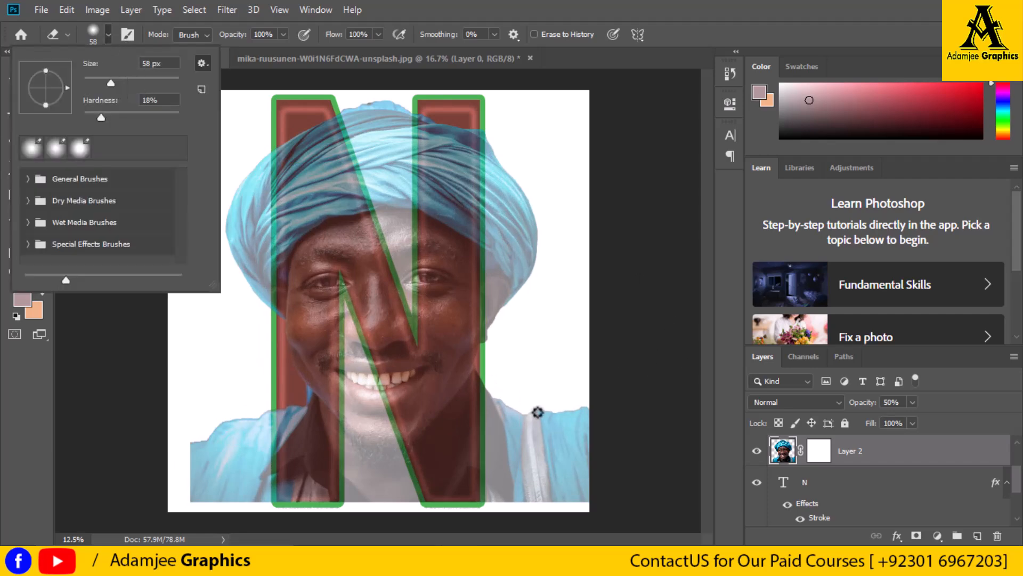
{"action": "left_click", "coordinate": [553, 421]}
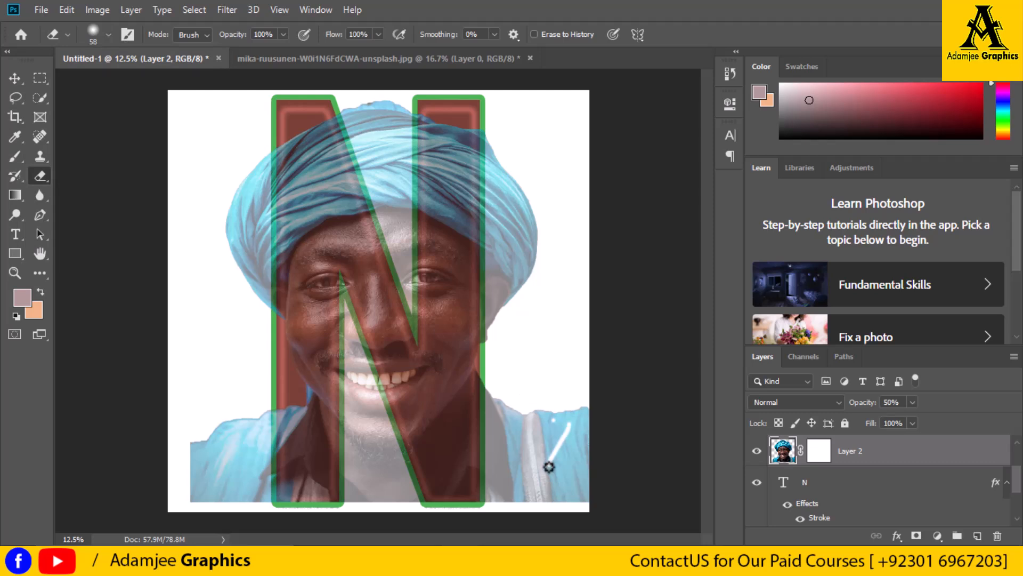
Set the Eraser to 180 px and erase the shoulder and the area below the ear beyond the N's right edge.
{"action": "left_click", "coordinate": [108, 35]}
{"action": "left_click", "coordinate": [150, 83]}
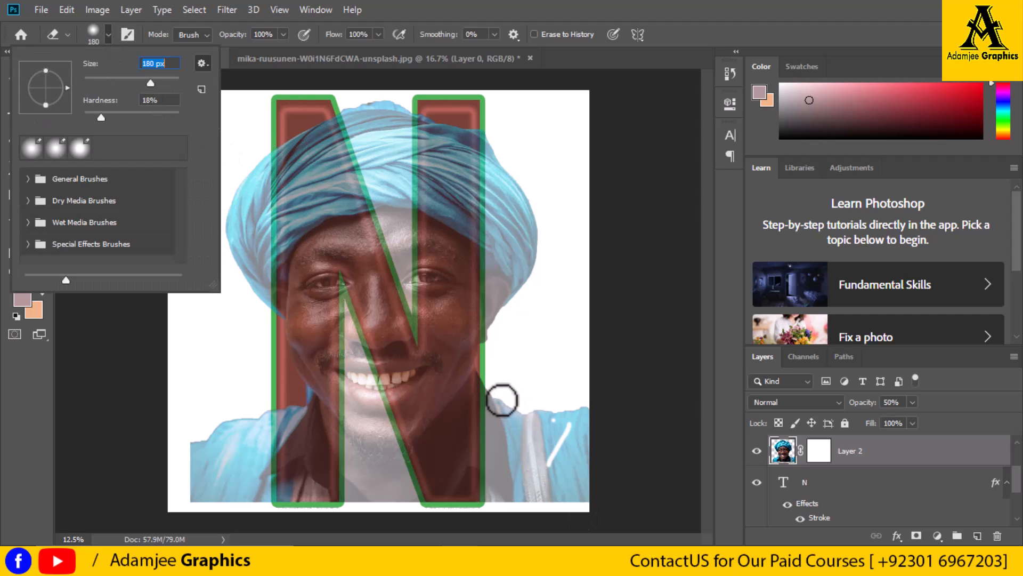
{"action": "left_click_drag", "start_coordinate": [496, 396], "coordinate": [504, 498]}
{"action": "mouse_move", "coordinate": [525, 456]}
{"action": "left_mouse_down"}
{"action": "mouse_move", "coordinate": [587, 411]}
{"action": "mouse_move", "coordinate": [505, 403]}
{"action": "mouse_move", "coordinate": [503, 475]}
{"action": "mouse_move", "coordinate": [511, 403]}
{"action": "mouse_move", "coordinate": [533, 442]}
{"action": "mouse_move", "coordinate": [533, 475]}
{"action": "mouse_move", "coordinate": [521, 414]}
{"action": "mouse_move", "coordinate": [521, 505]}
{"action": "mouse_move", "coordinate": [588, 420]}
{"action": "mouse_move", "coordinate": [555, 431]}
{"action": "mouse_move", "coordinate": [533, 488]}
{"action": "mouse_move", "coordinate": [573, 412]}
{"action": "mouse_move", "coordinate": [564, 456]}
{"action": "mouse_move", "coordinate": [597, 439]}
{"action": "mouse_move", "coordinate": [550, 504]}
{"action": "mouse_move", "coordinate": [573, 448]}
{"action": "mouse_move", "coordinate": [537, 514]}
{"action": "mouse_move", "coordinate": [593, 438]}
{"action": "mouse_move", "coordinate": [579, 522]}
{"action": "mouse_move", "coordinate": [573, 512]}
{"action": "mouse_move", "coordinate": [596, 457]}
{"action": "mouse_move", "coordinate": [523, 478]}
{"action": "mouse_move", "coordinate": [496, 425]}
{"action": "mouse_move", "coordinate": [502, 507]}
{"action": "mouse_move", "coordinate": [498, 466]}
{"action": "mouse_move", "coordinate": [491, 505]}
{"action": "mouse_move", "coordinate": [515, 481]}
{"action": "mouse_move", "coordinate": [496, 393]}
{"action": "mouse_move", "coordinate": [496, 501]}
{"action": "mouse_move", "coordinate": [503, 411]}
{"action": "mouse_move", "coordinate": [485, 387]}
{"action": "mouse_move", "coordinate": [490, 516]}
{"action": "left_mouse_up"}
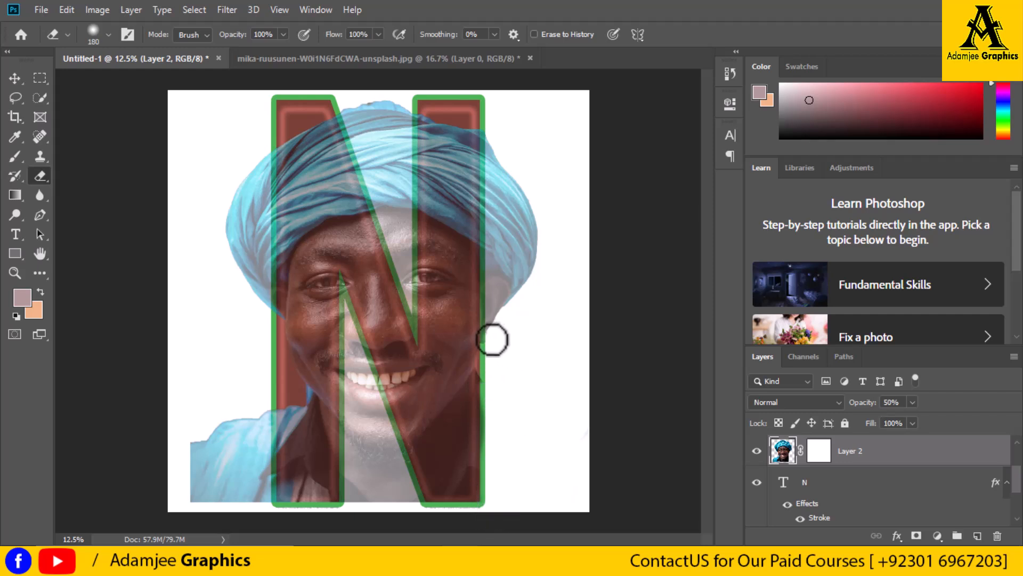
{"action": "left_click_drag", "start_coordinate": [490, 339], "coordinate": [521, 315]}
Set the Eraser to 338 px and erase the turban and shoulder left of the N and the turban beyond its right edge.
{"action": "left_click", "coordinate": [110, 34]}
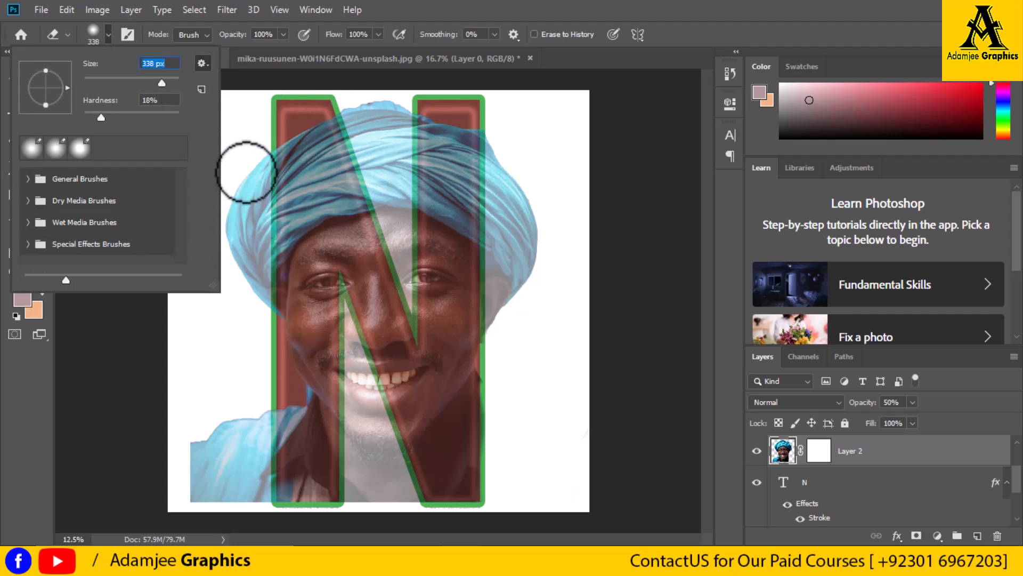
{"action": "key", "text": "Return"}
{"action": "mouse_move", "coordinate": [258, 156]}
{"action": "left_mouse_down"}
{"action": "mouse_move", "coordinate": [260, 306]}
{"action": "mouse_move", "coordinate": [238, 265]}
{"action": "mouse_move", "coordinate": [226, 176]}
{"action": "mouse_move", "coordinate": [217, 298]}
{"action": "mouse_move", "coordinate": [221, 193]}
{"action": "mouse_move", "coordinate": [232, 307]}
{"action": "mouse_move", "coordinate": [235, 199]}
{"action": "mouse_move", "coordinate": [250, 182]}
{"action": "mouse_move", "coordinate": [249, 484]}
{"action": "mouse_move", "coordinate": [244, 498]}
{"action": "mouse_move", "coordinate": [204, 497]}
{"action": "mouse_move", "coordinate": [188, 483]}
{"action": "mouse_move", "coordinate": [197, 419]}
{"action": "mouse_move", "coordinate": [212, 500]}
{"action": "mouse_move", "coordinate": [217, 409]}
{"action": "mouse_move", "coordinate": [235, 480]}
{"action": "mouse_move", "coordinate": [228, 427]}
{"action": "mouse_move", "coordinate": [257, 503]}
{"action": "mouse_move", "coordinate": [257, 421]}
{"action": "mouse_move", "coordinate": [256, 495]}
{"action": "mouse_move", "coordinate": [238, 474]}
{"action": "left_mouse_up"}
{"action": "mouse_move", "coordinate": [244, 202]}
{"action": "left_mouse_down"}
{"action": "mouse_move", "coordinate": [263, 157]}
{"action": "mouse_move", "coordinate": [261, 221]}
{"action": "left_mouse_up"}
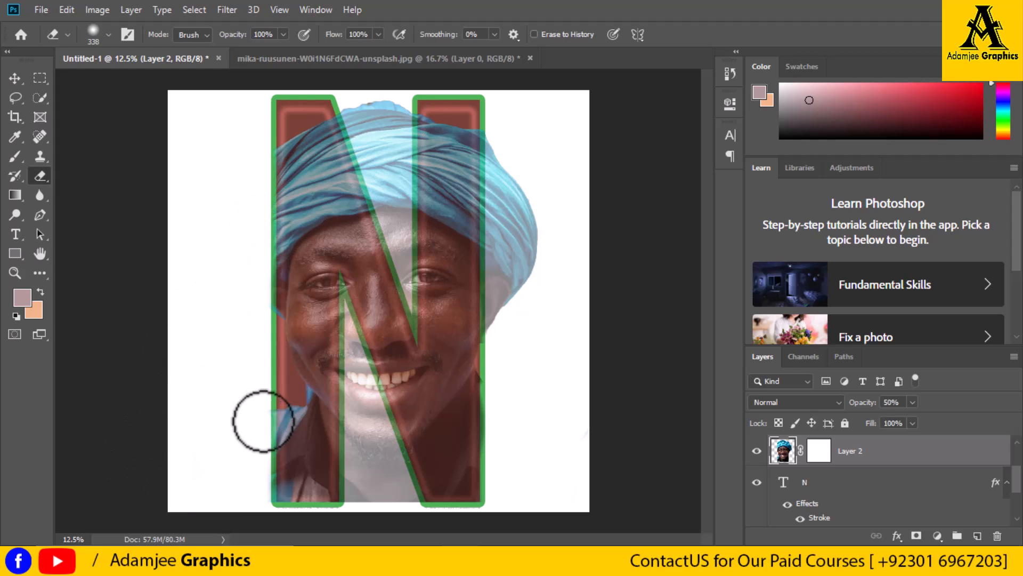
{"action": "mouse_move", "coordinate": [262, 434]}
{"action": "left_mouse_down"}
{"action": "mouse_move", "coordinate": [256, 522]}
{"action": "mouse_move", "coordinate": [240, 454]}
{"action": "mouse_move", "coordinate": [251, 417]}
{"action": "mouse_move", "coordinate": [235, 394]}
{"action": "left_mouse_up"}
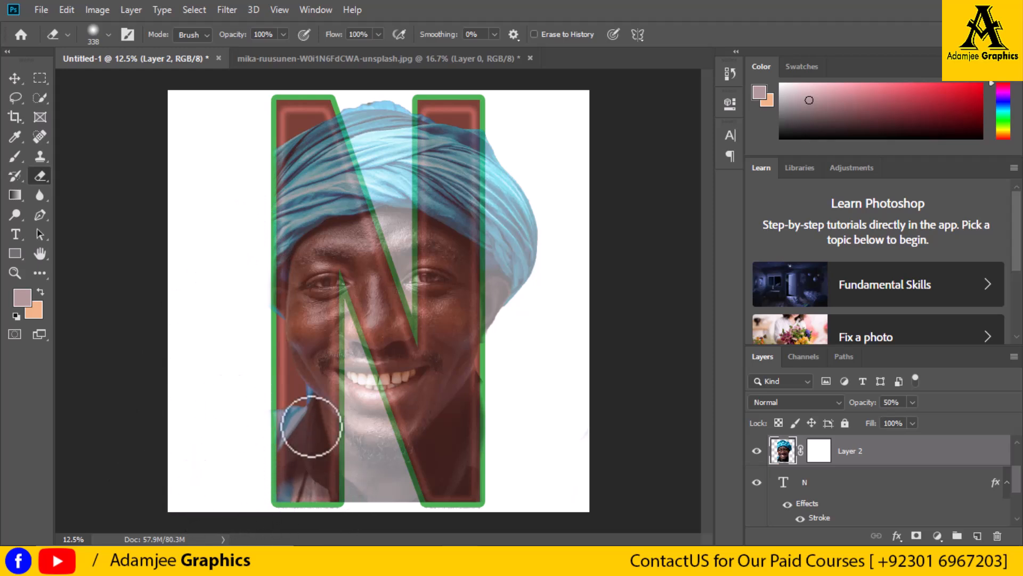
{"action": "mouse_move", "coordinate": [307, 395]}
{"action": "left_mouse_down"}
{"action": "mouse_move", "coordinate": [288, 440]}
{"action": "mouse_move", "coordinate": [305, 402]}
{"action": "mouse_move", "coordinate": [276, 423]}
{"action": "mouse_move", "coordinate": [281, 445]}
{"action": "mouse_move", "coordinate": [242, 445]}
{"action": "mouse_move", "coordinate": [145, 431]}
{"action": "mouse_move", "coordinate": [148, 389]}
{"action": "mouse_move", "coordinate": [276, 316]}
{"action": "mouse_move", "coordinate": [282, 278]}
{"action": "mouse_move", "coordinate": [250, 421]}
{"action": "mouse_move", "coordinate": [207, 516]}
{"action": "left_mouse_up"}
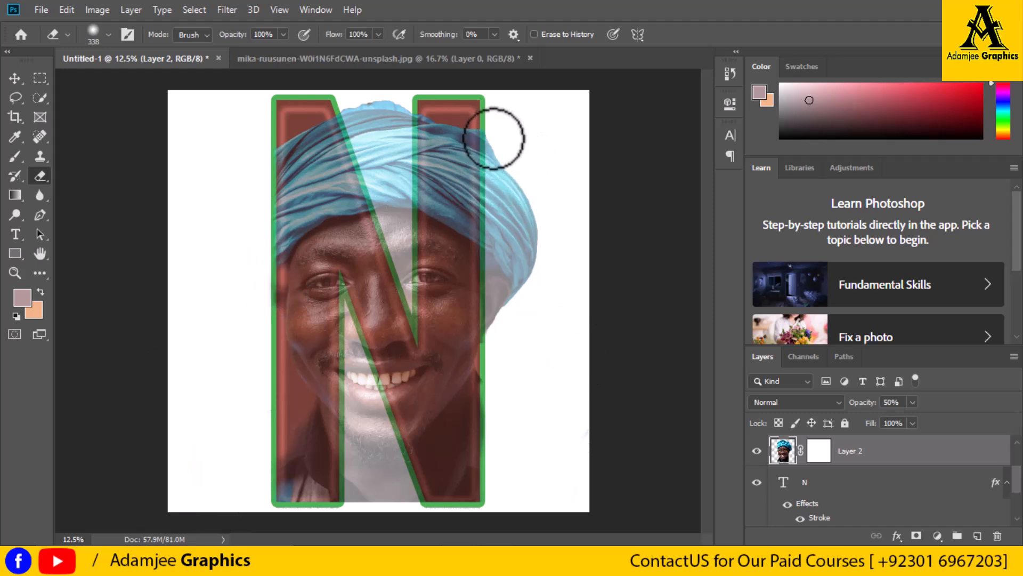
{"action": "left_click_drag", "start_coordinate": [494, 142], "coordinate": [494, 347]}
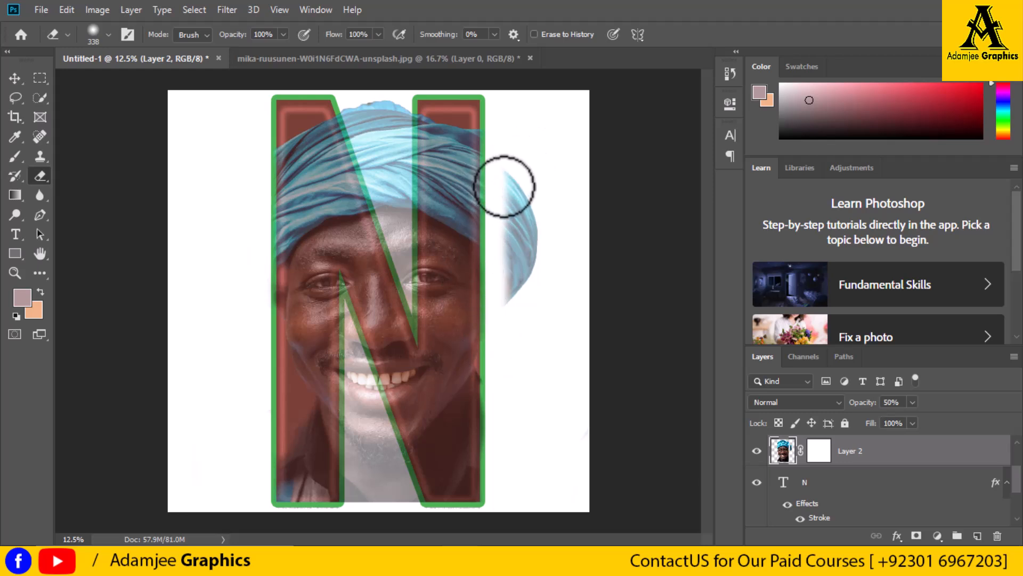
{"action": "mouse_move", "coordinate": [511, 190]}
{"action": "left_mouse_down"}
{"action": "mouse_move", "coordinate": [526, 290]}
{"action": "mouse_move", "coordinate": [517, 182]}
{"action": "mouse_move", "coordinate": [523, 268]}
{"action": "mouse_move", "coordinate": [538, 206]}
{"action": "mouse_move", "coordinate": [529, 326]}
{"action": "mouse_move", "coordinate": [504, 258]}
{"action": "left_mouse_up"}
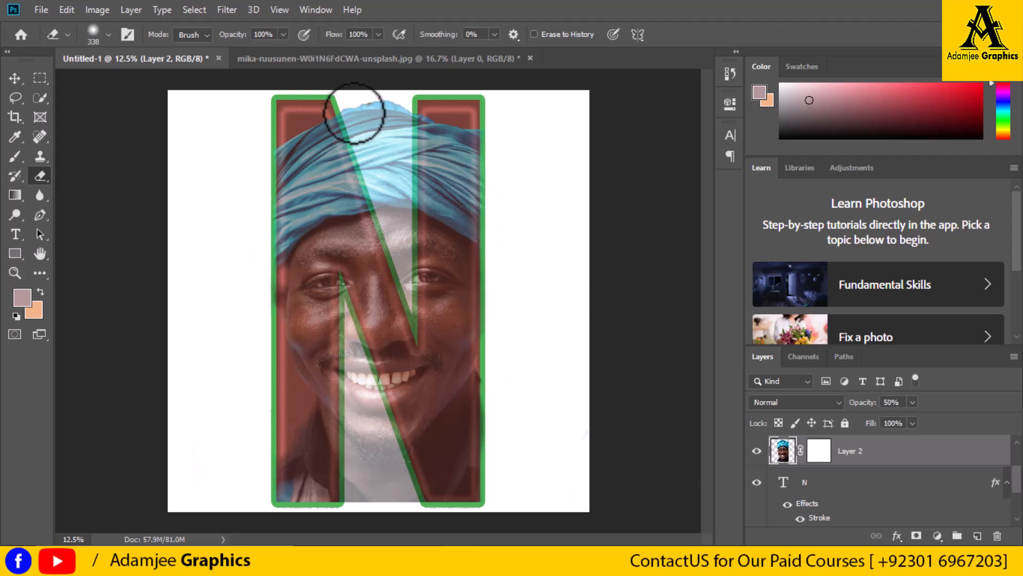
Erase the portrait inside the N's upper gap, refining the narrow lower part of the gap with an 86 px Eraser.
{"action": "left_click_drag", "start_coordinate": [356, 111], "coordinate": [407, 271]}
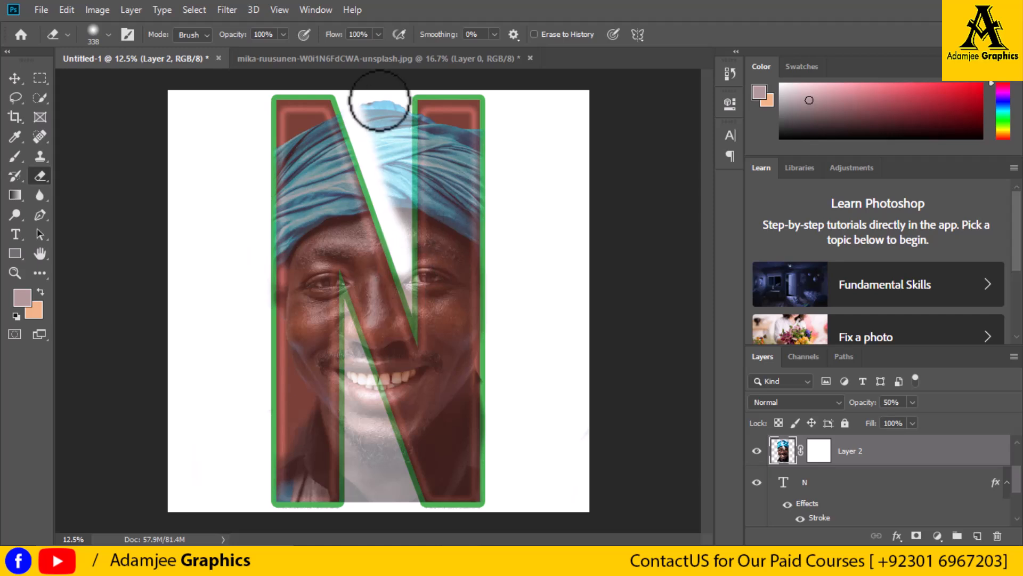
{"action": "mouse_move", "coordinate": [373, 105]}
{"action": "left_mouse_down"}
{"action": "mouse_move", "coordinate": [386, 167]}
{"action": "mouse_move", "coordinate": [372, 98]}
{"action": "mouse_move", "coordinate": [386, 105]}
{"action": "mouse_move", "coordinate": [360, 111]}
{"action": "mouse_move", "coordinate": [396, 115]}
{"action": "mouse_move", "coordinate": [397, 217]}
{"action": "mouse_move", "coordinate": [389, 160]}
{"action": "mouse_move", "coordinate": [403, 122]}
{"action": "mouse_move", "coordinate": [404, 275]}
{"action": "left_mouse_up"}
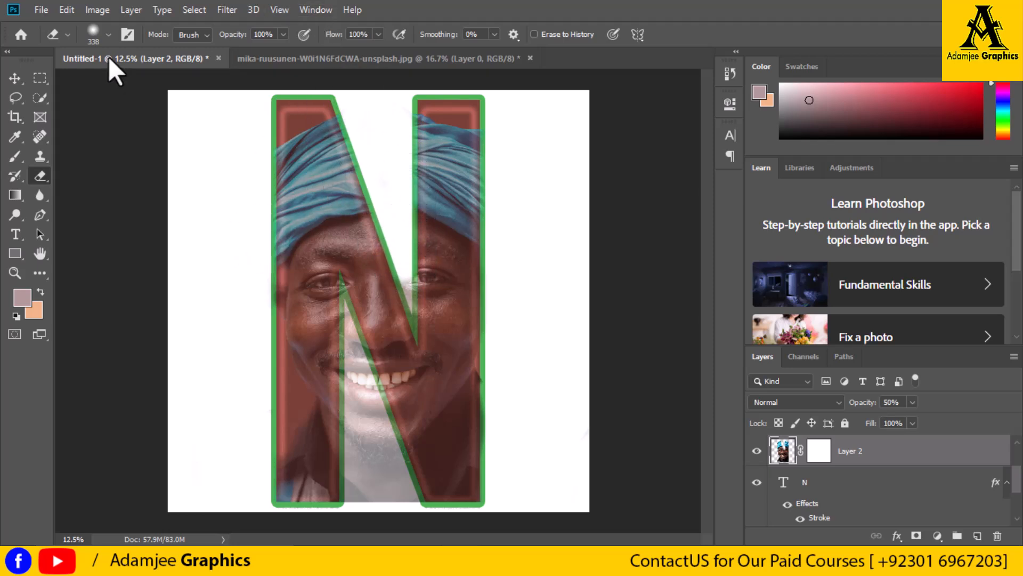
{"action": "left_click", "coordinate": [108, 35]}
{"action": "left_click", "coordinate": [102, 83]}
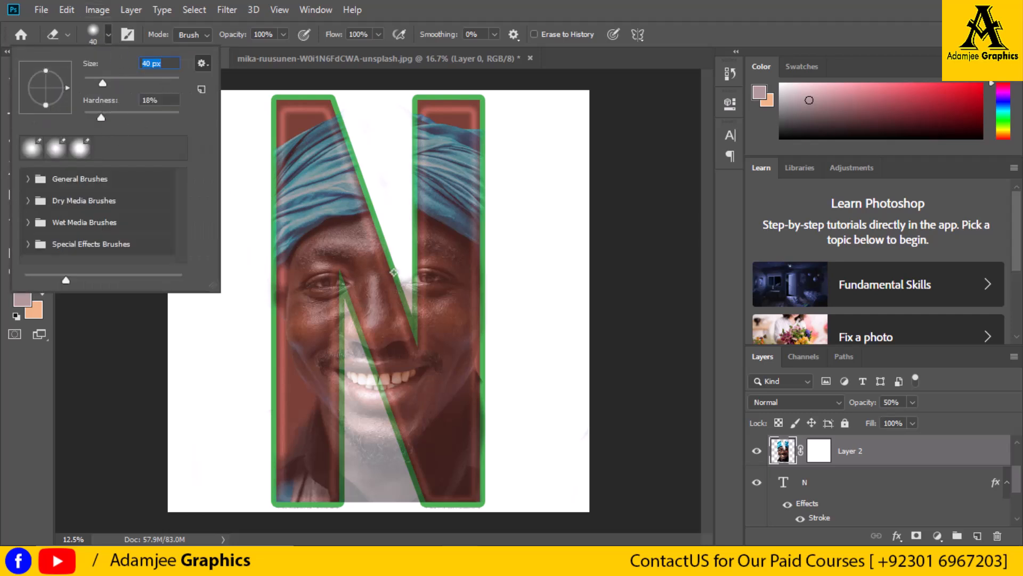
{"action": "left_click", "coordinate": [124, 81]}
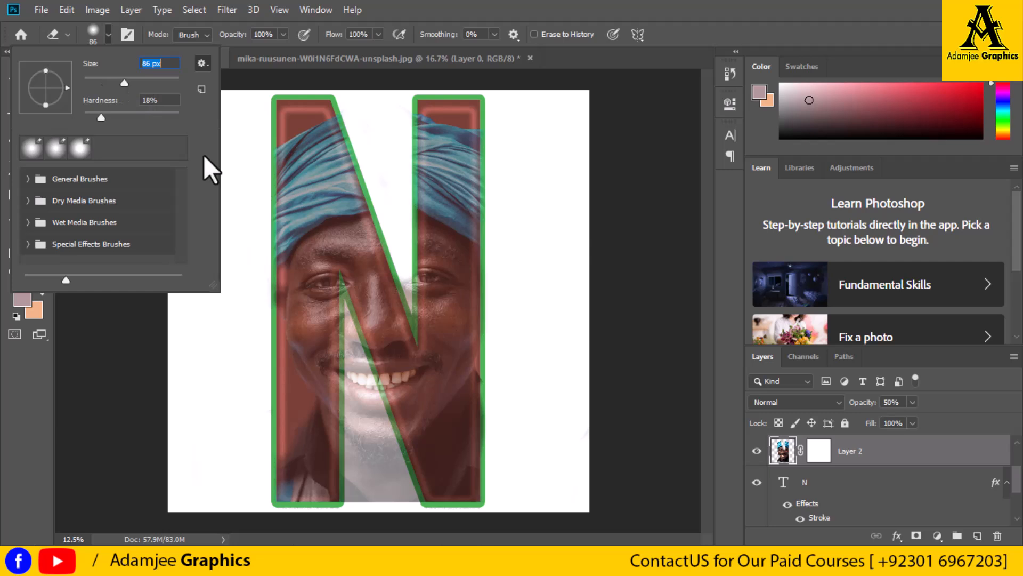
{"action": "left_click", "coordinate": [390, 256]}
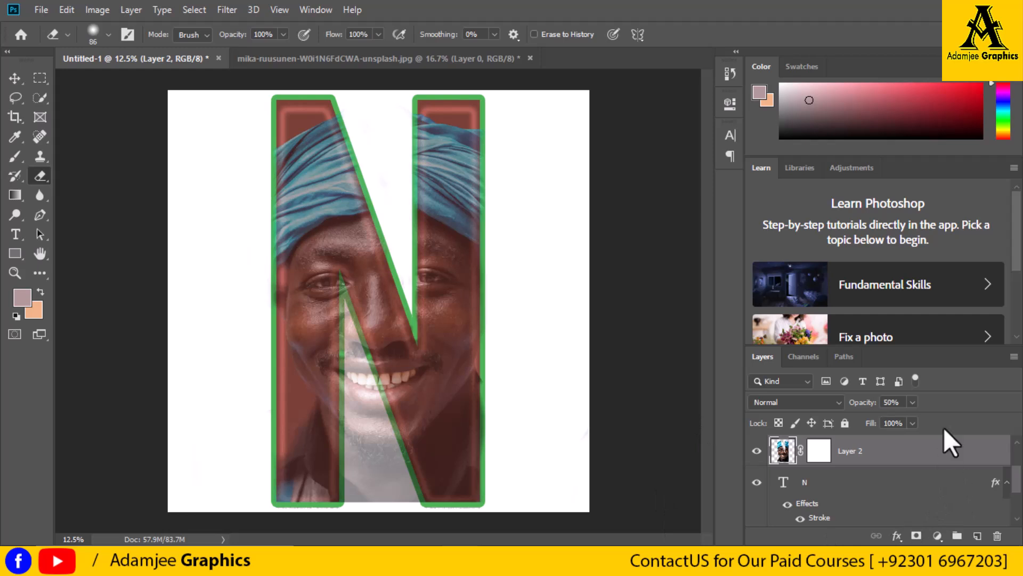
Preview the portrait layer at 100% opacity and set its opacity back down to 47% for more erasing.
{"action": "left_click", "coordinate": [913, 402]}
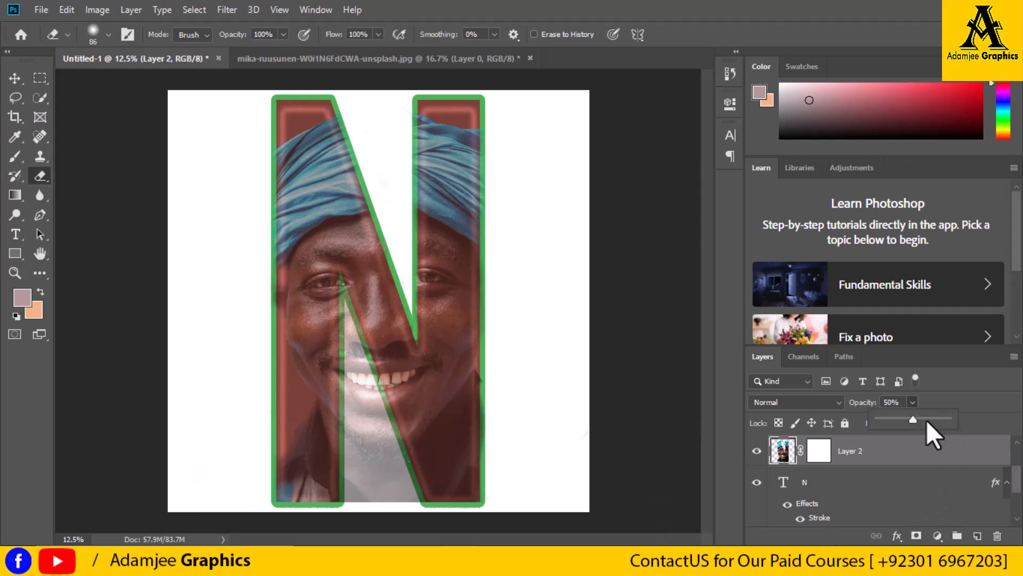
{"action": "left_click", "coordinate": [946, 420]}
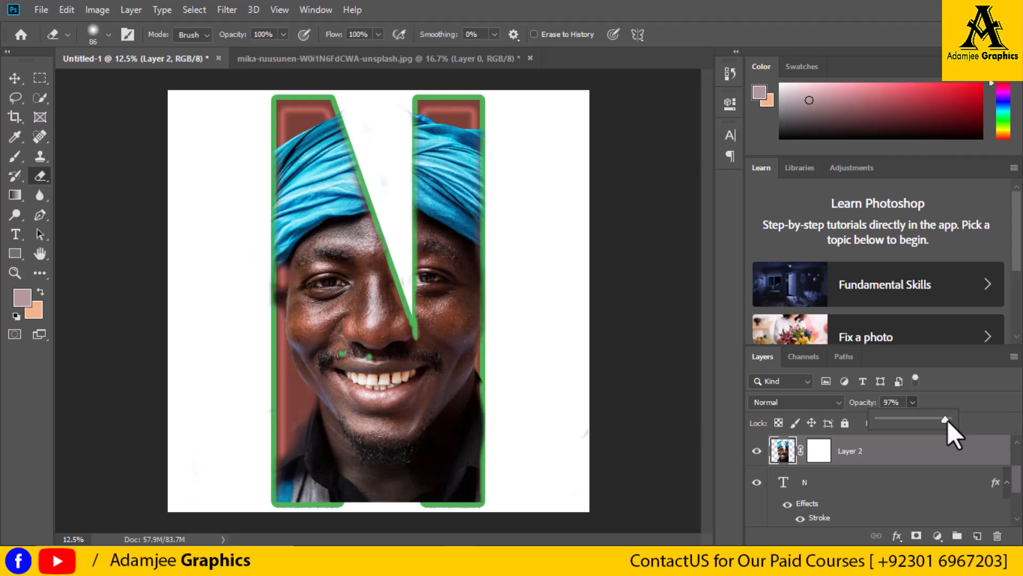
{"action": "left_click", "coordinate": [947, 420]}
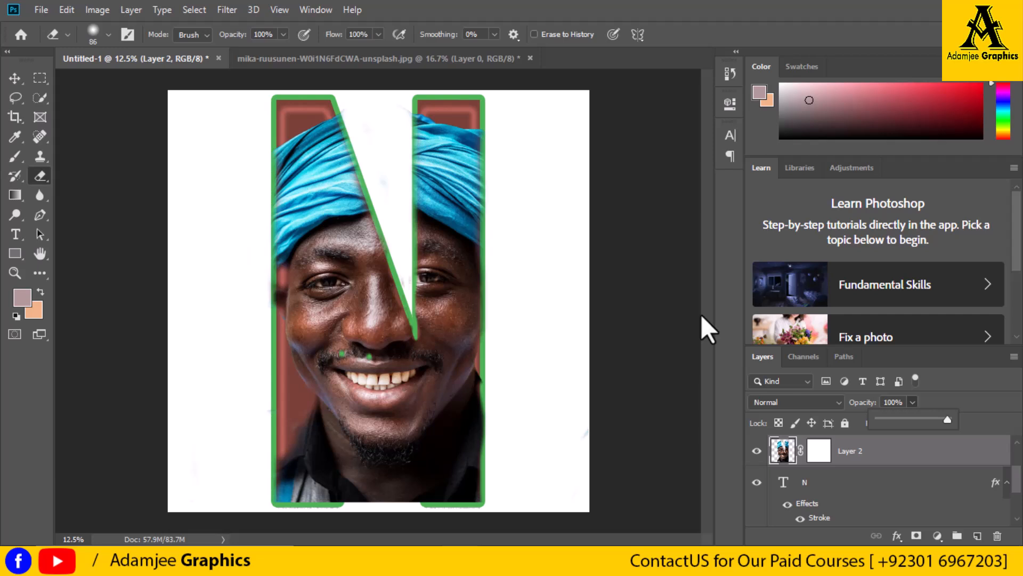
{"action": "left_click", "coordinate": [910, 419]}
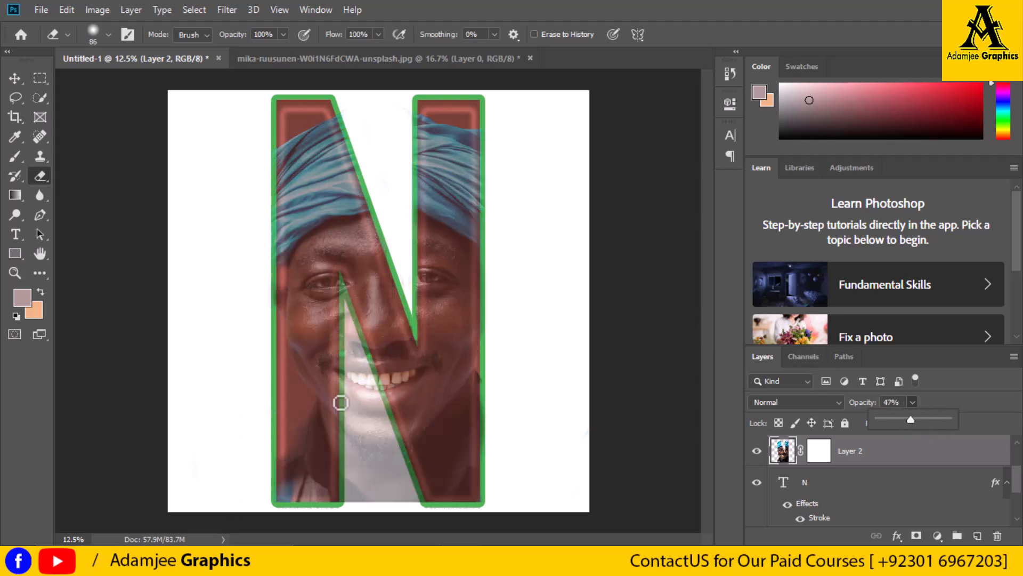
{"action": "left_click", "coordinate": [109, 33]}
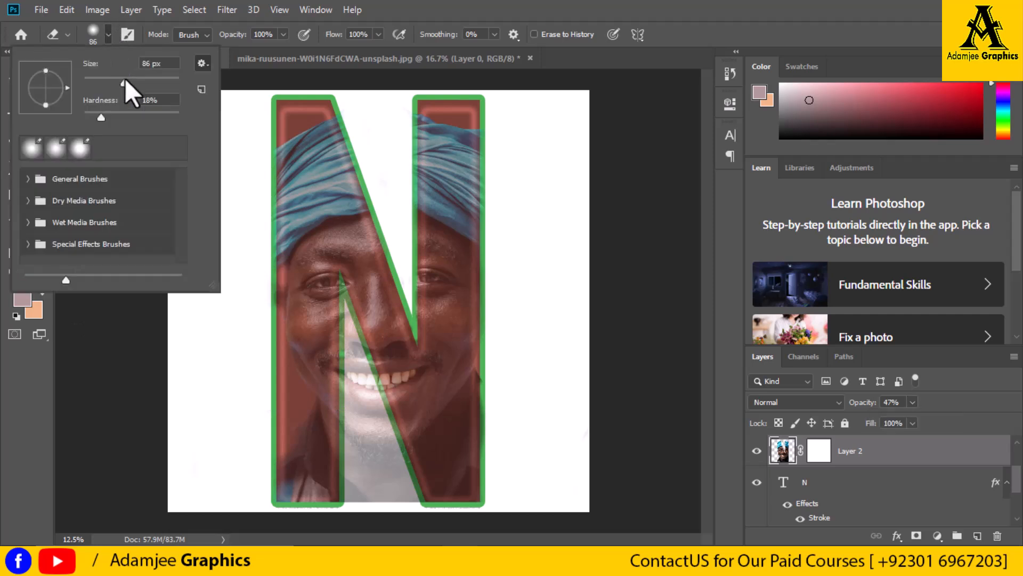
{"action": "left_click", "coordinate": [656, 409]}
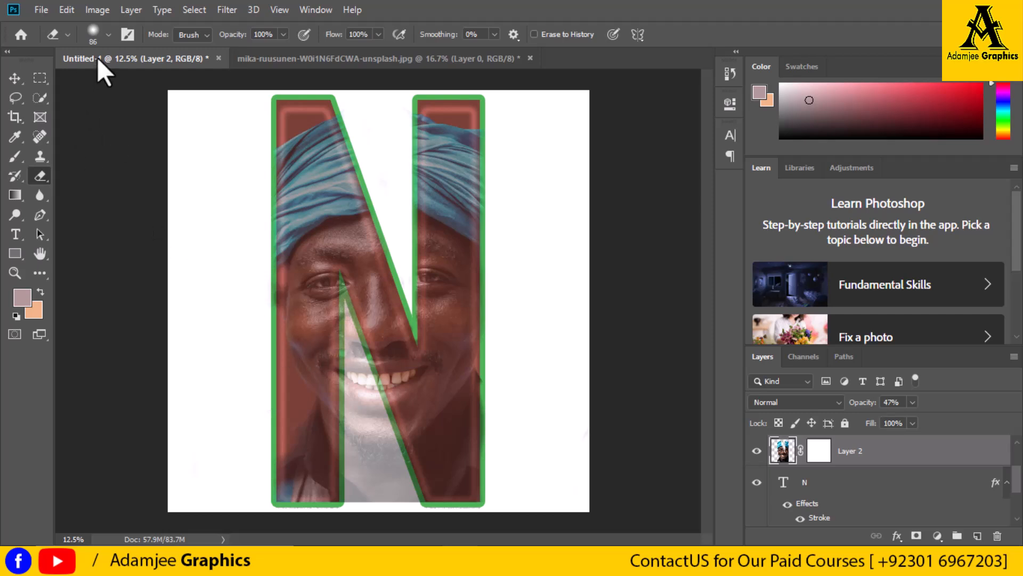
Set the Eraser to 143 px and erase the portrait along both inner edges of the N's lower gap.
{"action": "left_click", "coordinate": [108, 34]}
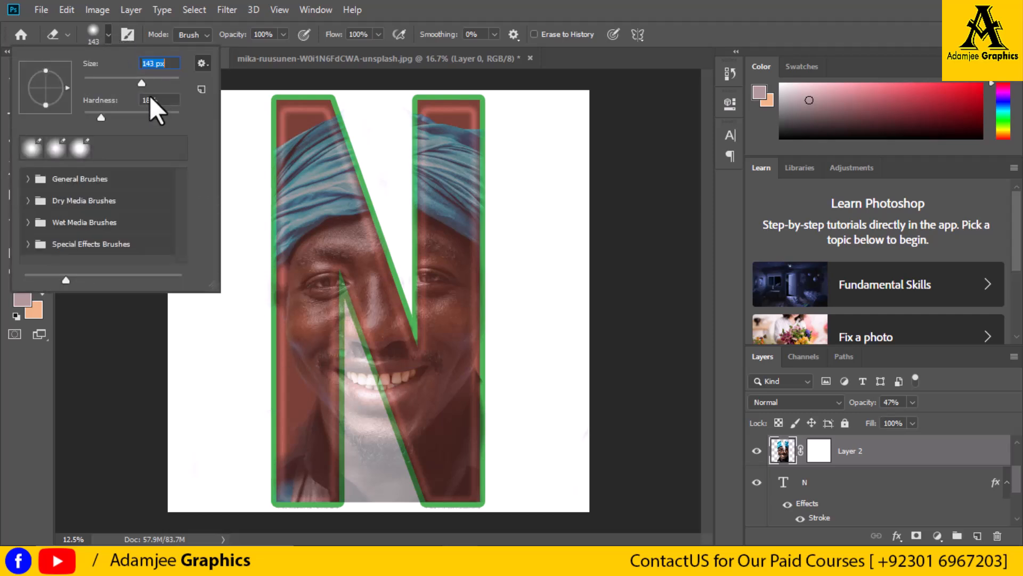
{"action": "left_click", "coordinate": [346, 305]}
{"action": "left_click_drag", "start_coordinate": [345, 305], "coordinate": [349, 498]}
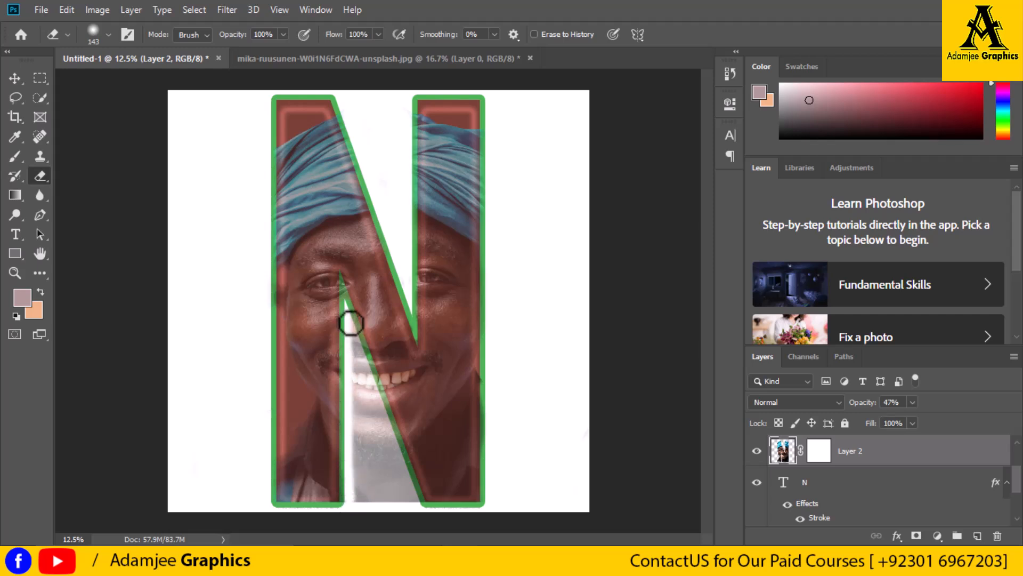
{"action": "left_click_drag", "start_coordinate": [351, 321], "coordinate": [415, 501]}
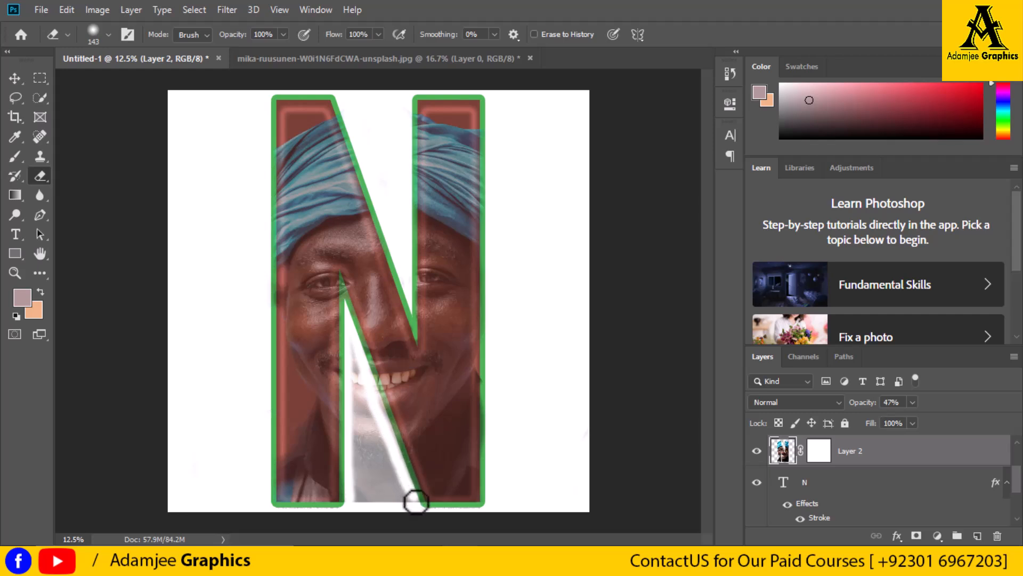
Set the Eraser to 105 px and erase the portrait between the cleared edges in the upper and middle part of the lower gap.
{"action": "left_click", "coordinate": [109, 34]}
{"action": "left_click_drag", "start_coordinate": [151, 77], "coordinate": [133, 78]}
{"action": "mouse_move", "coordinate": [356, 349]}
{"action": "left_mouse_down"}
{"action": "mouse_move", "coordinate": [368, 398]}
{"action": "mouse_move", "coordinate": [368, 500]}
{"action": "mouse_move", "coordinate": [355, 367]}
{"action": "mouse_move", "coordinate": [358, 500]}
{"action": "mouse_move", "coordinate": [373, 453]}
{"action": "mouse_move", "coordinate": [357, 405]}
{"action": "mouse_move", "coordinate": [353, 472]}
{"action": "mouse_move", "coordinate": [362, 376]}
{"action": "mouse_move", "coordinate": [358, 495]}
{"action": "mouse_move", "coordinate": [373, 482]}
{"action": "mouse_move", "coordinate": [376, 444]}
{"action": "left_mouse_up"}
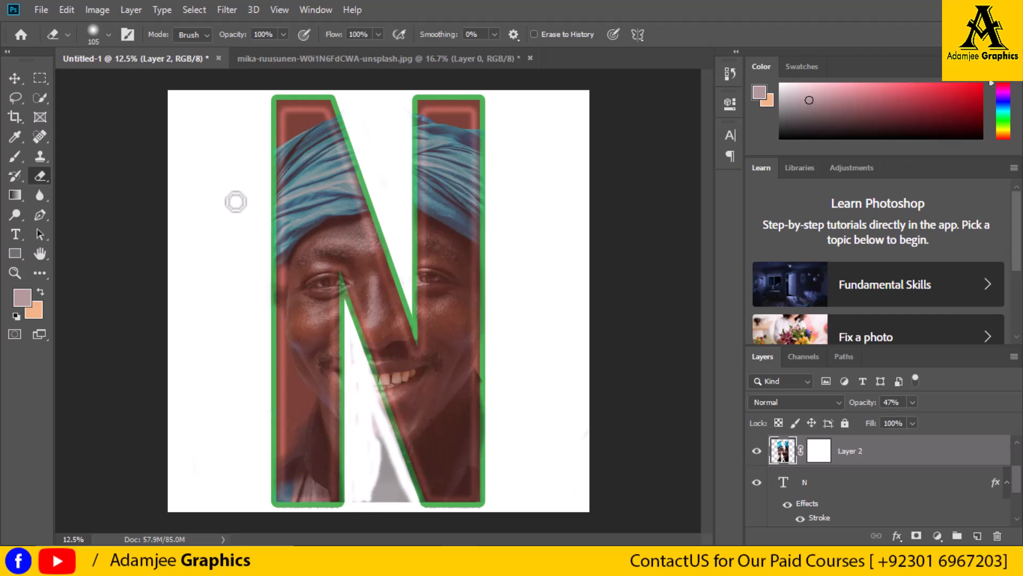
Erase the rest of the portrait in the N's lower gap with a 228 px Eraser and restore the layer's opacity to 100%.
{"action": "left_click", "coordinate": [109, 35]}
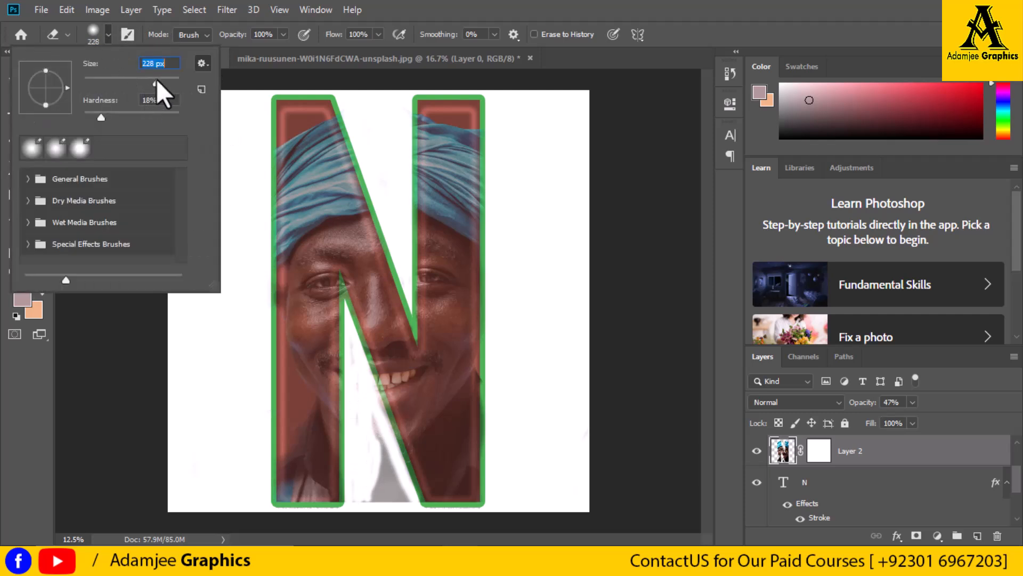
{"action": "mouse_move", "coordinate": [357, 390]}
{"action": "left_mouse_down"}
{"action": "mouse_move", "coordinate": [395, 500]}
{"action": "mouse_move", "coordinate": [383, 495]}
{"action": "mouse_move", "coordinate": [383, 474]}
{"action": "mouse_move", "coordinate": [370, 510]}
{"action": "mouse_move", "coordinate": [395, 498]}
{"action": "mouse_move", "coordinate": [398, 518]}
{"action": "mouse_move", "coordinate": [392, 496]}
{"action": "mouse_move", "coordinate": [407, 520]}
{"action": "mouse_move", "coordinate": [377, 473]}
{"action": "left_mouse_up"}
{"action": "mouse_move", "coordinate": [346, 281]}
{"action": "left_mouse_down"}
{"action": "mouse_move", "coordinate": [356, 340]}
{"action": "mouse_move", "coordinate": [349, 507]}
{"action": "mouse_move", "coordinate": [366, 512]}
{"action": "mouse_move", "coordinate": [351, 455]}
{"action": "mouse_move", "coordinate": [360, 346]}
{"action": "mouse_move", "coordinate": [356, 361]}
{"action": "mouse_move", "coordinate": [422, 525]}
{"action": "left_mouse_up"}
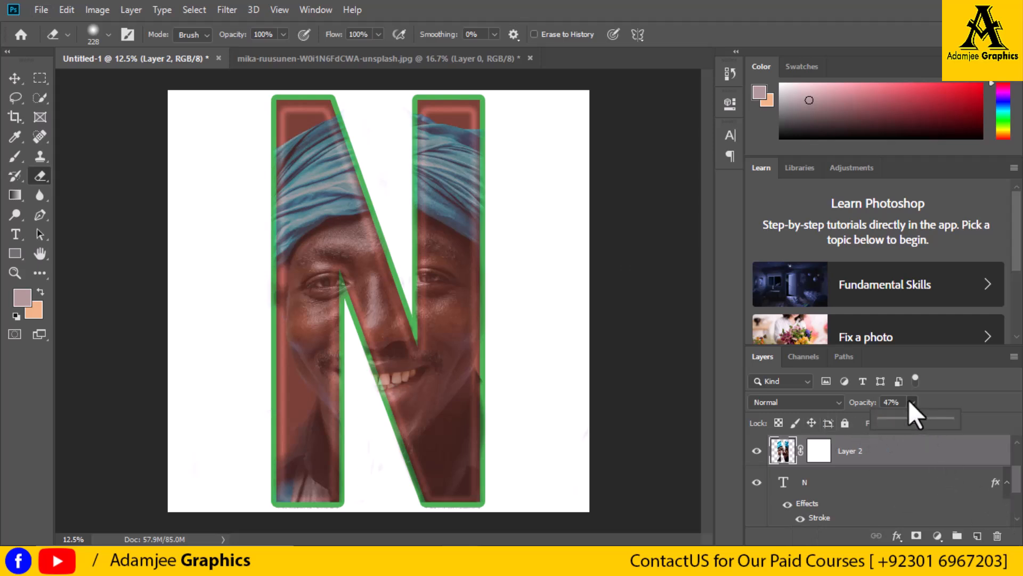
{"action": "left_click_drag", "start_coordinate": [938, 424], "coordinate": [960, 430]}
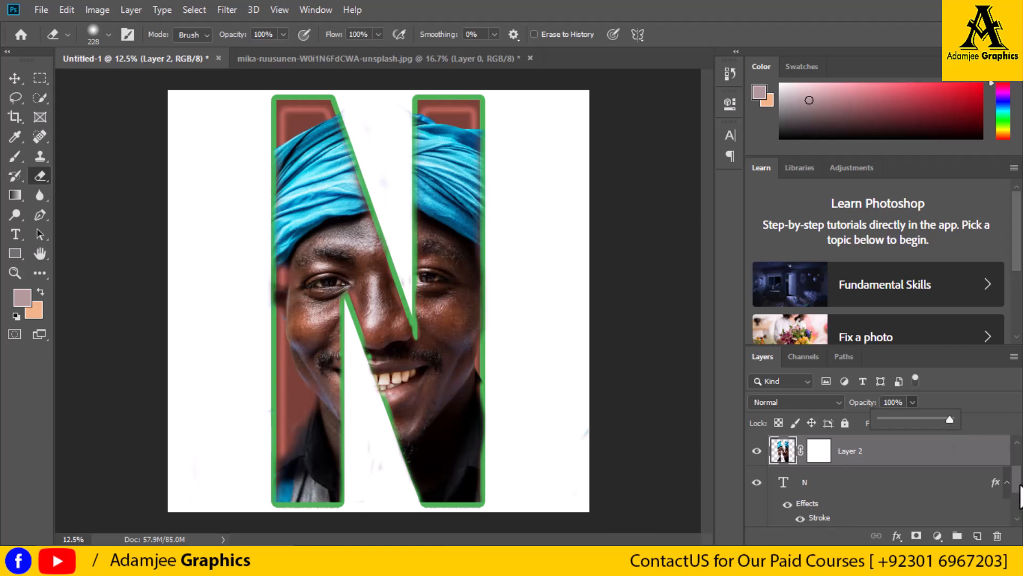
{"action": "left_click_drag", "start_coordinate": [1017, 482], "coordinate": [1018, 430]}
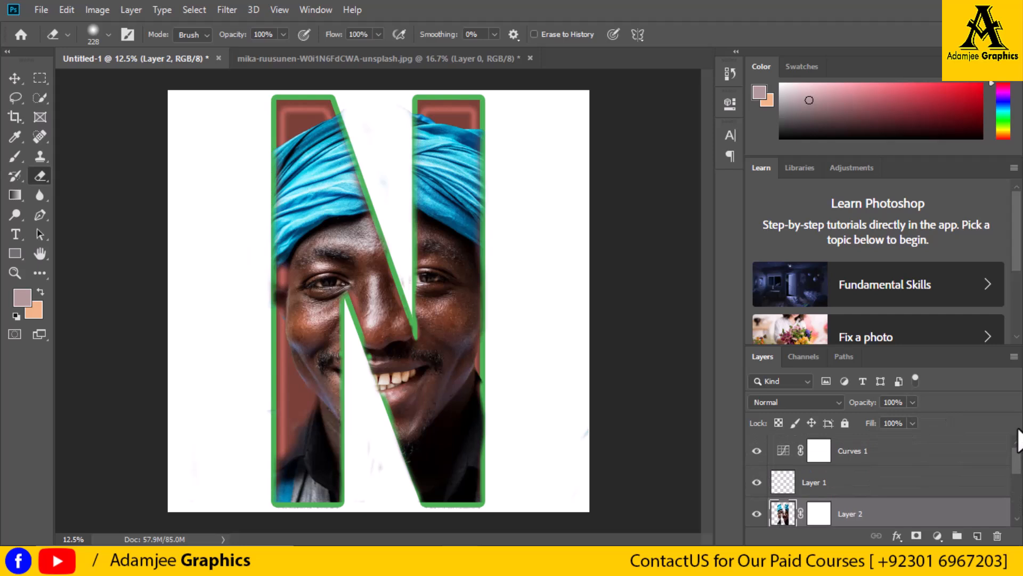
{"action": "left_click", "coordinate": [906, 461], "text": "shift"}
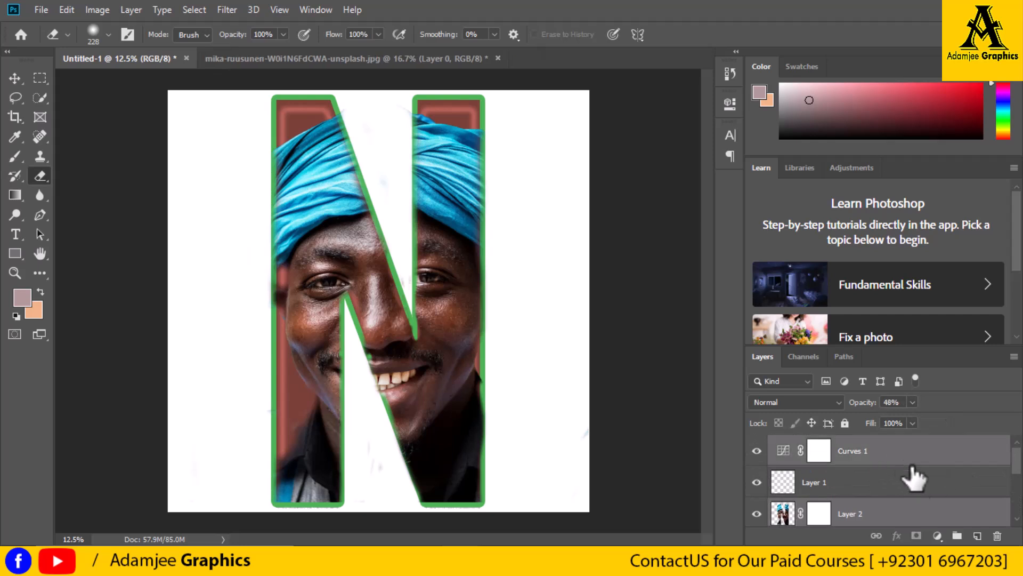
{"action": "left_click_drag", "start_coordinate": [1017, 463], "coordinate": [1020, 525]}
{"action": "left_click", "coordinate": [885, 454]}
{"action": "left_click", "coordinate": [925, 516]}
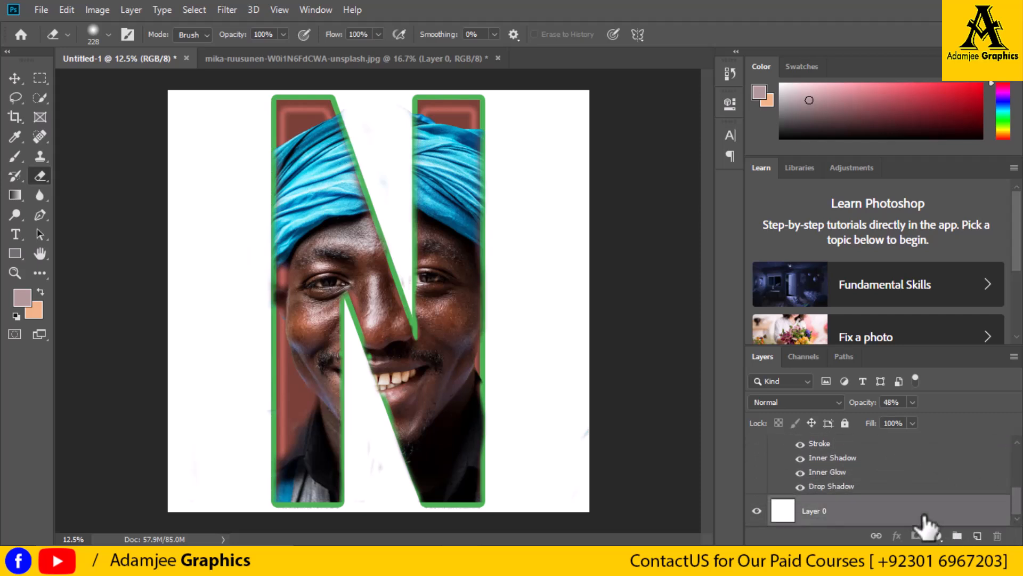
{"action": "left_click", "coordinate": [929, 475]}
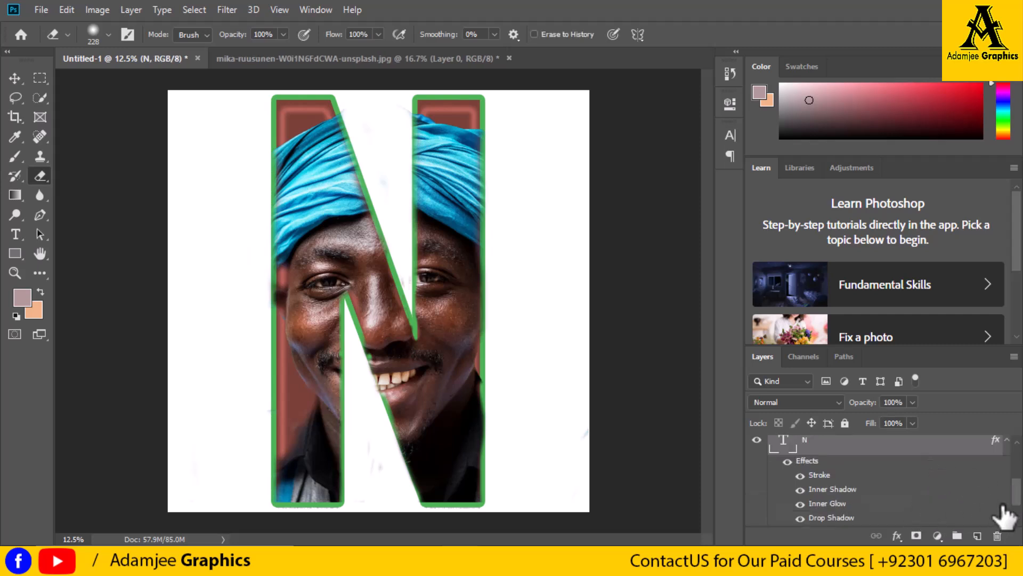
Sample the N's red as the foreground colour and fill Layer 0 with the peach background colour.
{"action": "left_click_drag", "start_coordinate": [1018, 495], "coordinate": [1018, 520]}
{"action": "left_click", "coordinate": [874, 520]}
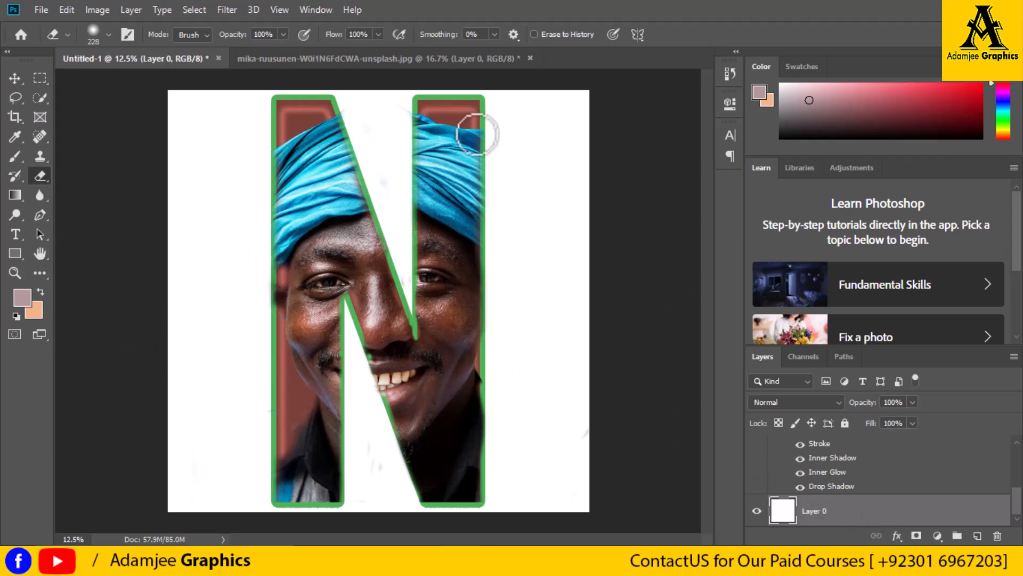
{"action": "left_click", "coordinate": [14, 137]}
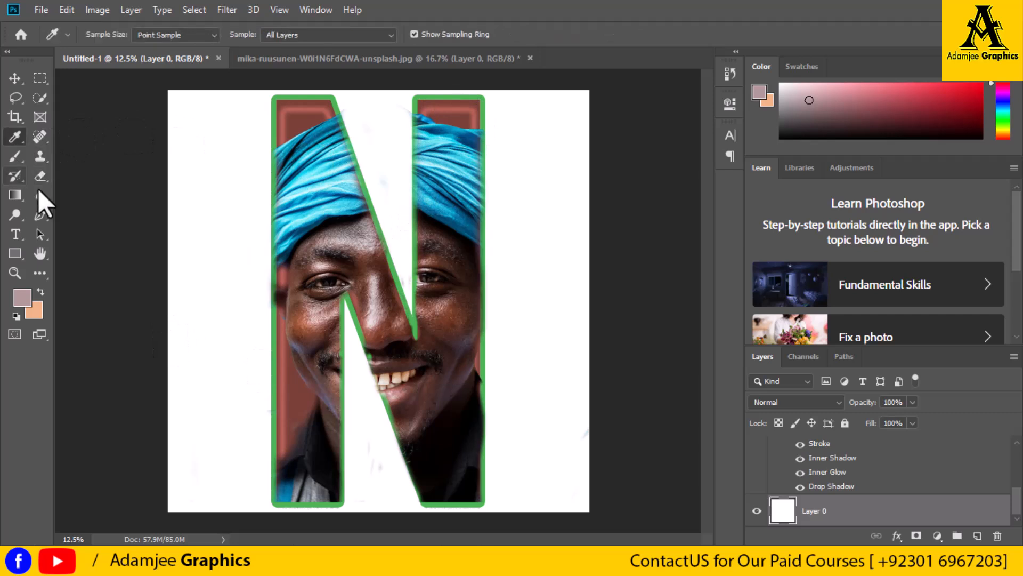
{"action": "left_click", "coordinate": [458, 107]}
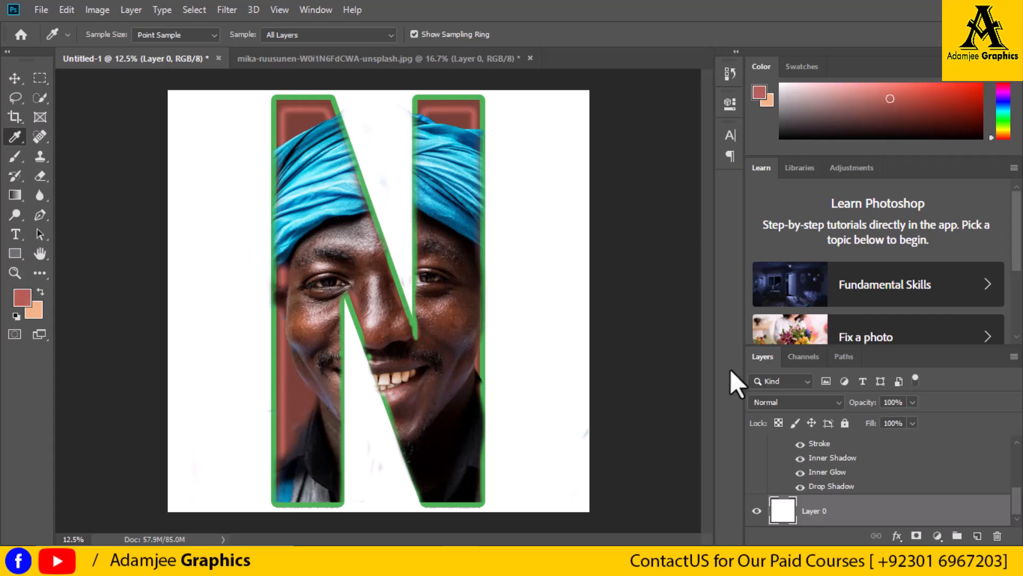
{"action": "key", "text": "ctrl+BackSpace"}
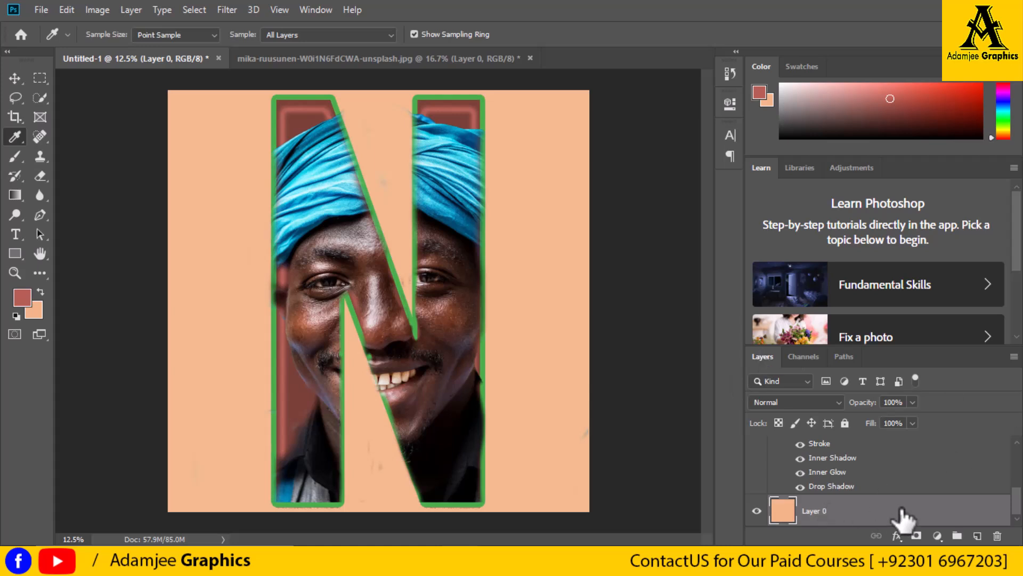
Apply a vertical linear gradient to Layer 0, running from red at the canvas bottom to peach at the top.
{"action": "left_click", "coordinate": [12, 196]}
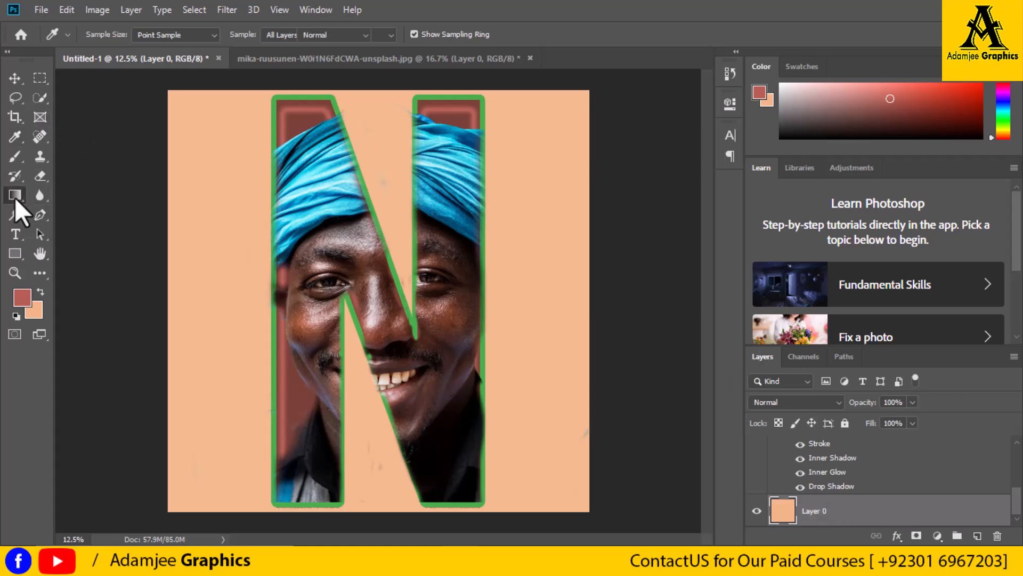
{"action": "left_click_drag", "start_coordinate": [375, 472], "coordinate": [386, 343]}
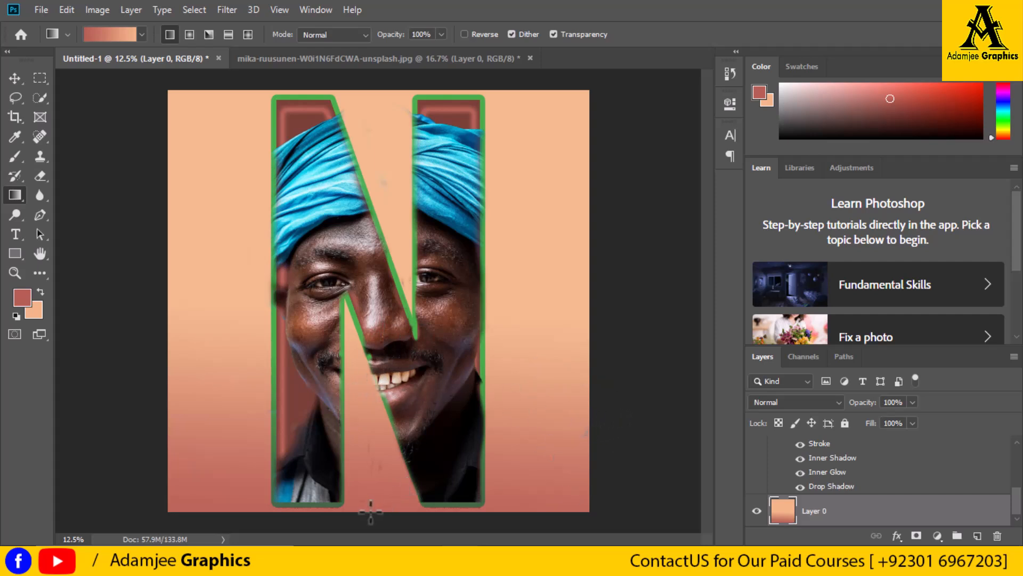
{"action": "left_click_drag", "start_coordinate": [393, 399], "coordinate": [394, 337]}
{"action": "left_click_drag", "start_coordinate": [397, 278], "coordinate": [399, 278]}
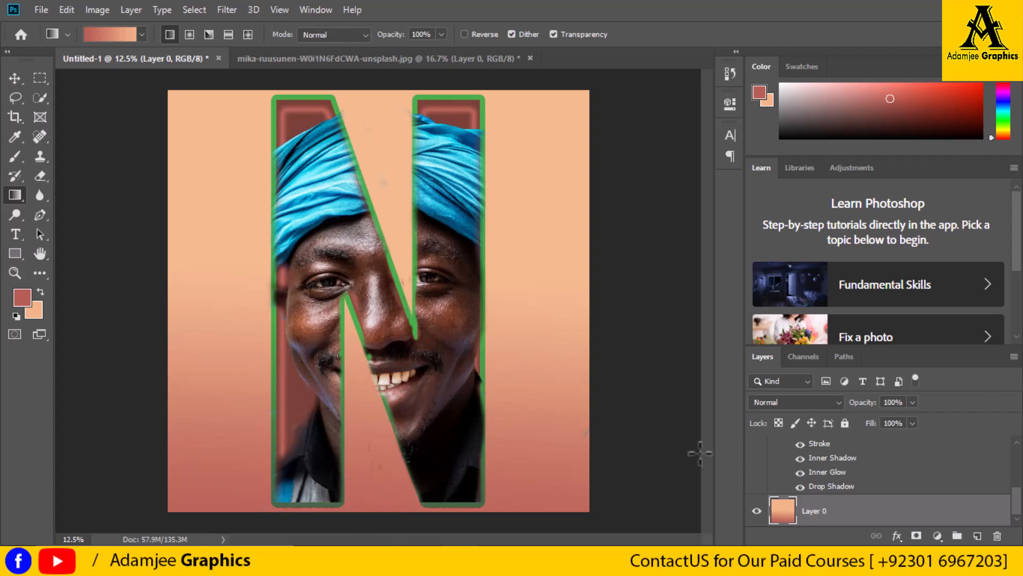
Try to group the Curves 1, Layer 1, Layer 2 and Layer 0 layers, undoing the grouping each time.
{"action": "left_click_drag", "start_coordinate": [1017, 509], "coordinate": [1019, 465]}
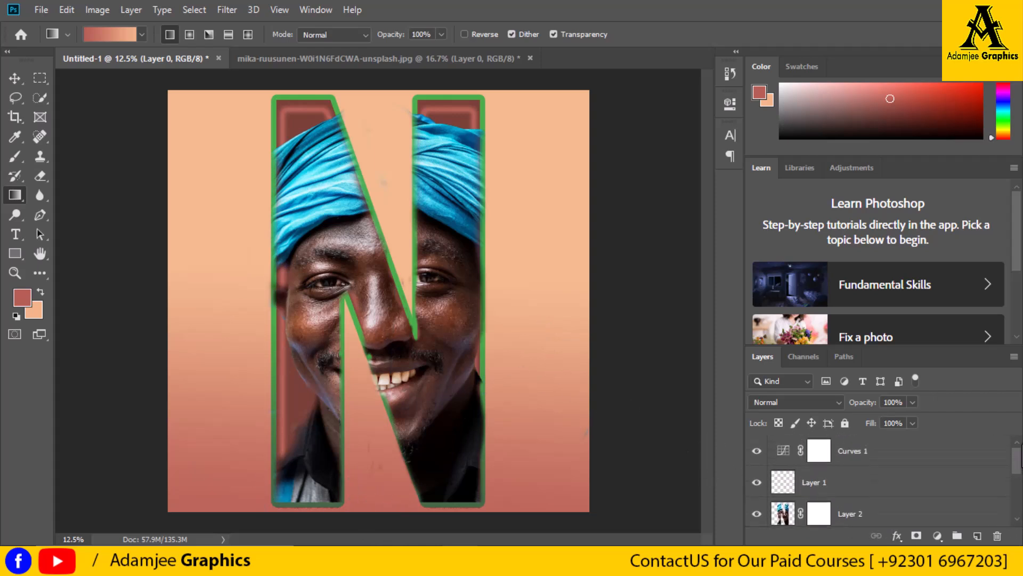
{"action": "left_click", "coordinate": [897, 454]}
{"action": "left_click", "coordinate": [886, 480], "text": "ctrl"}
{"action": "left_click", "coordinate": [889, 514], "text": "ctrl"}
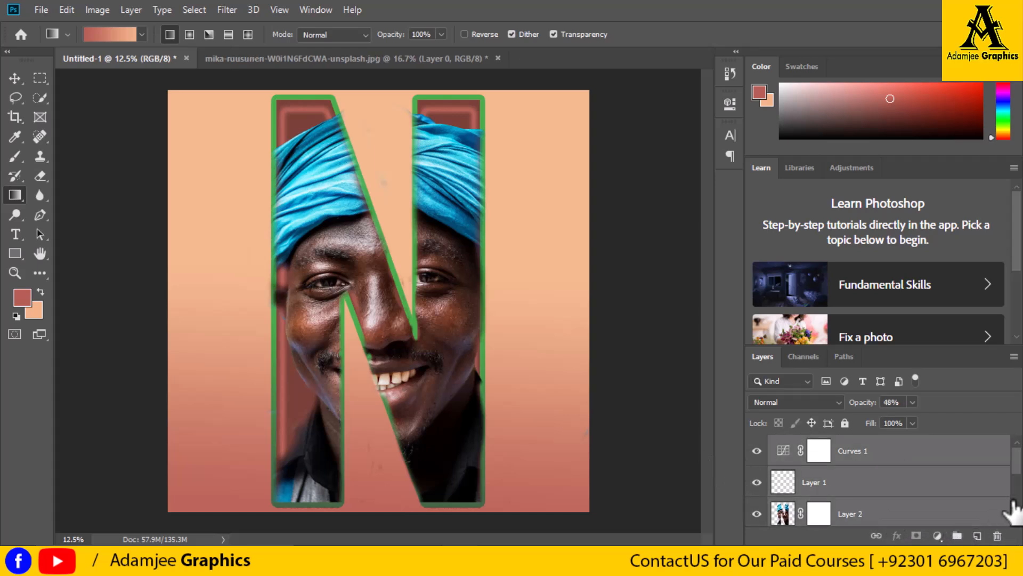
{"action": "left_click_drag", "start_coordinate": [1017, 470], "coordinate": [1022, 512]}
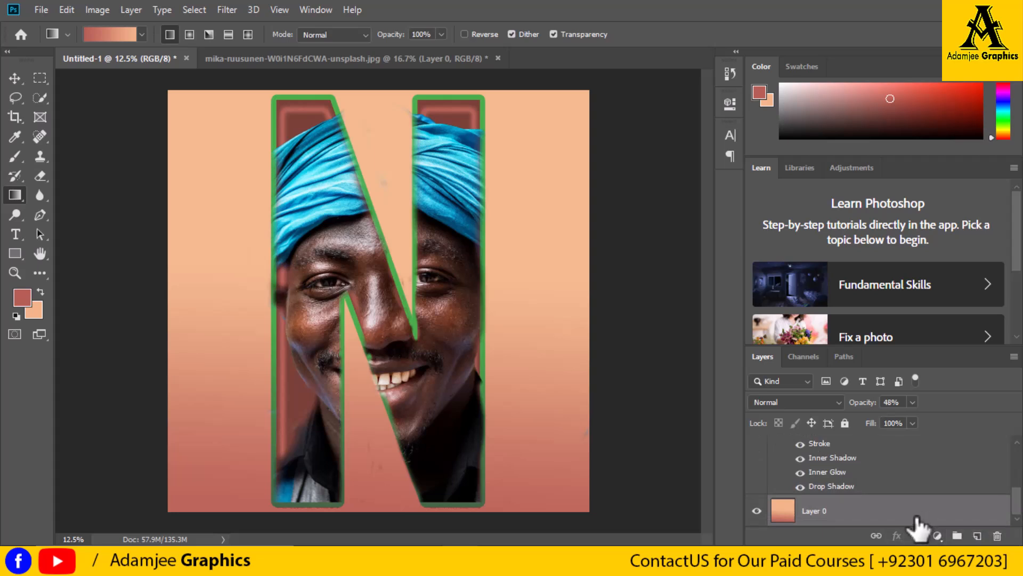
{"action": "key", "text": "ctrl+g"}
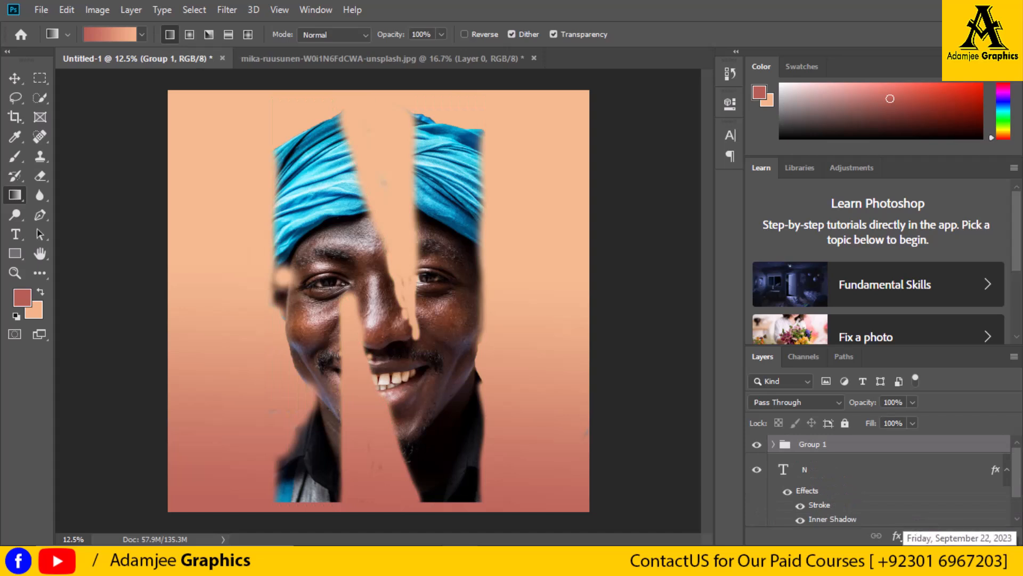
{"action": "key", "text": "ctrl+z"}
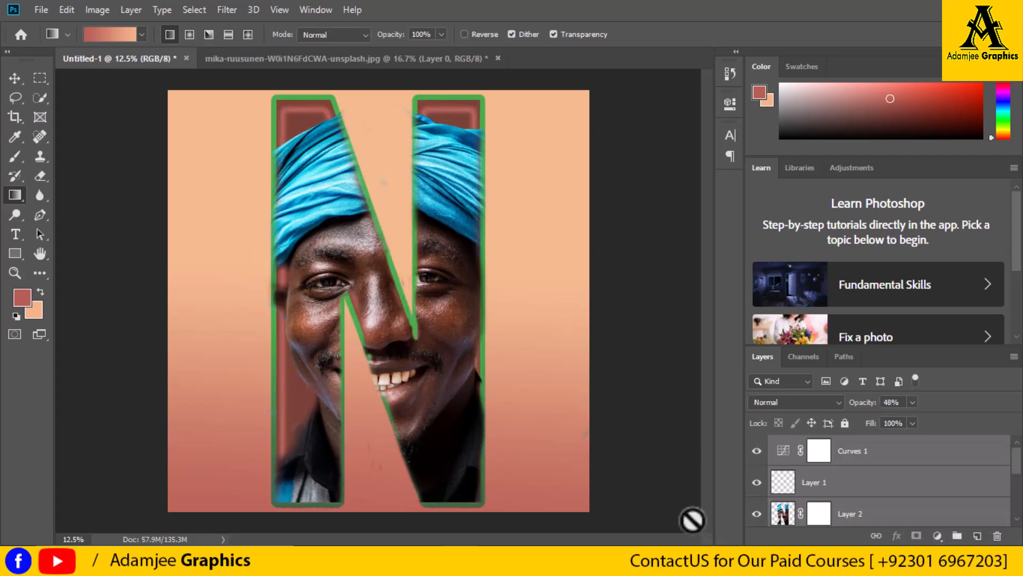
{"action": "left_click_drag", "start_coordinate": [1018, 469], "coordinate": [1021, 525]}
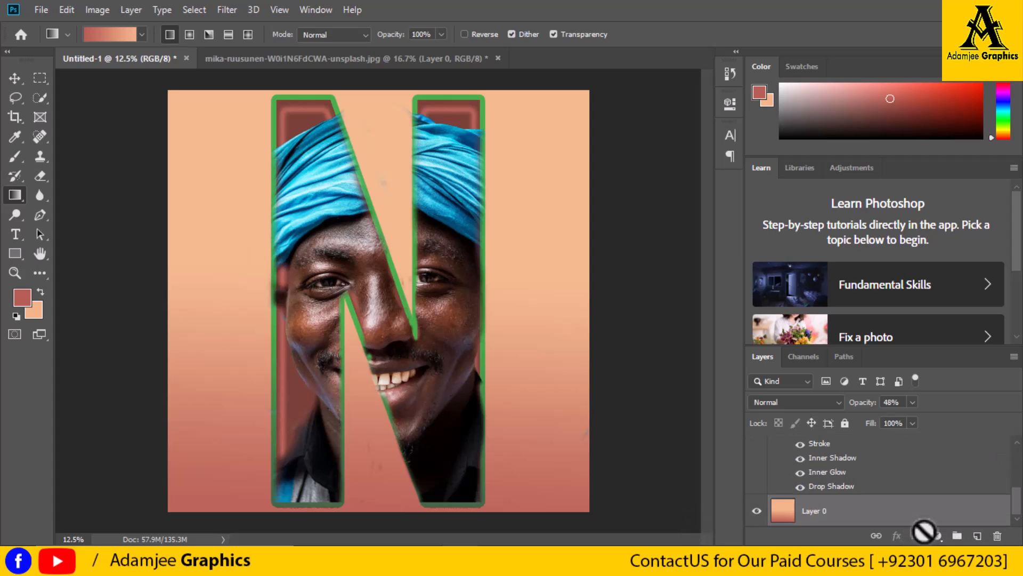
{"action": "key", "text": "ctrl+g"}
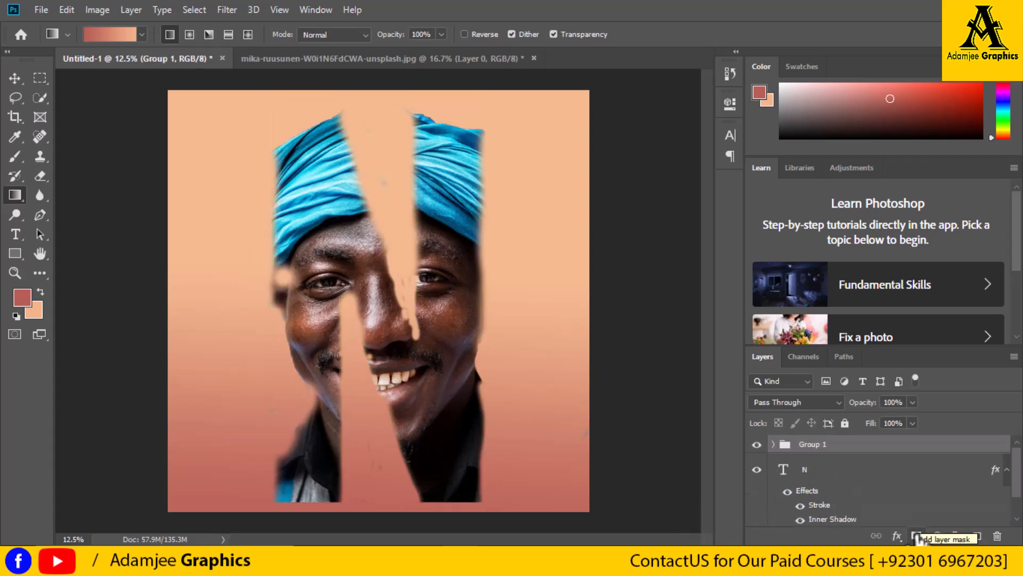
{"action": "key", "text": "ctrl+z"}
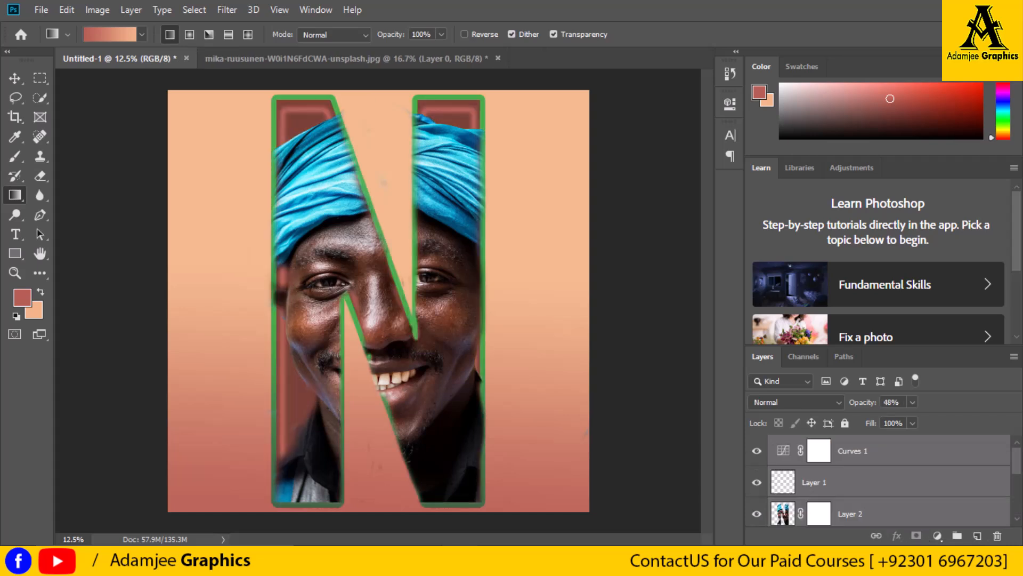